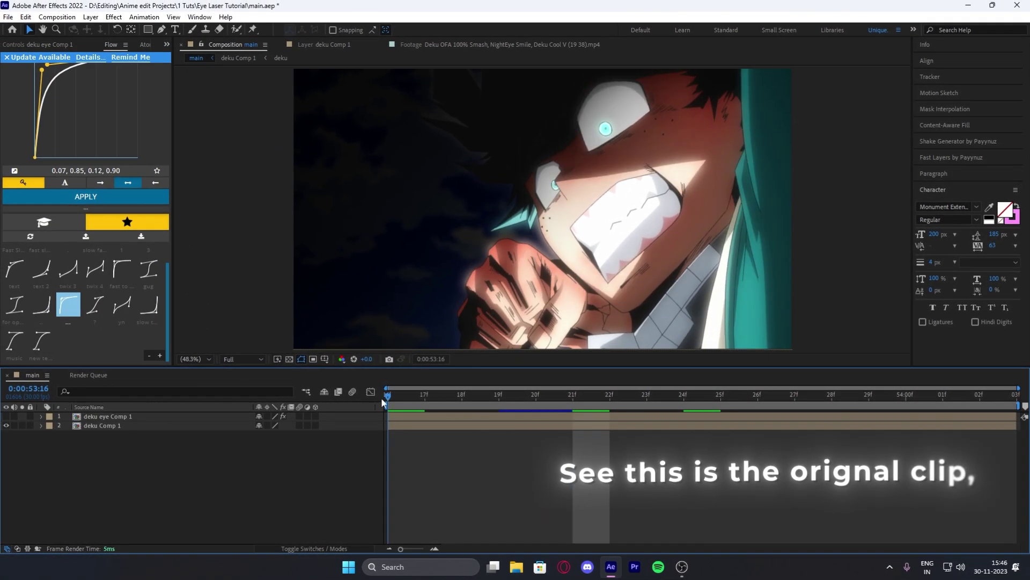
Step: Show the deku eye Comp 1 glow layer and play the clip to preview the eye lasers
mouse_move(381, 397)
left_mouse_down()
mouse_move(534, 402)
mouse_move(369, 399)
left_mouse_up()
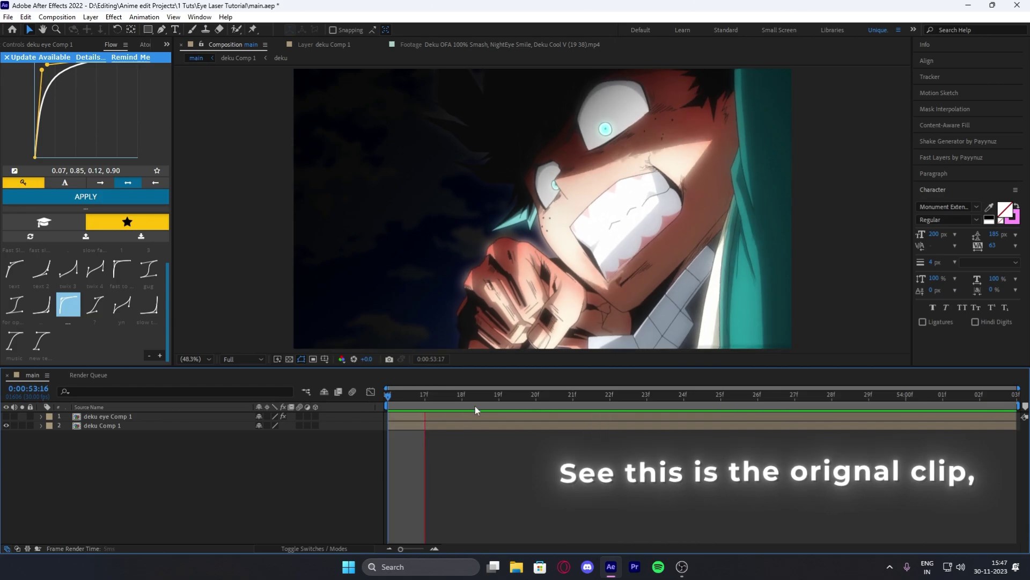
key("Page_Down")
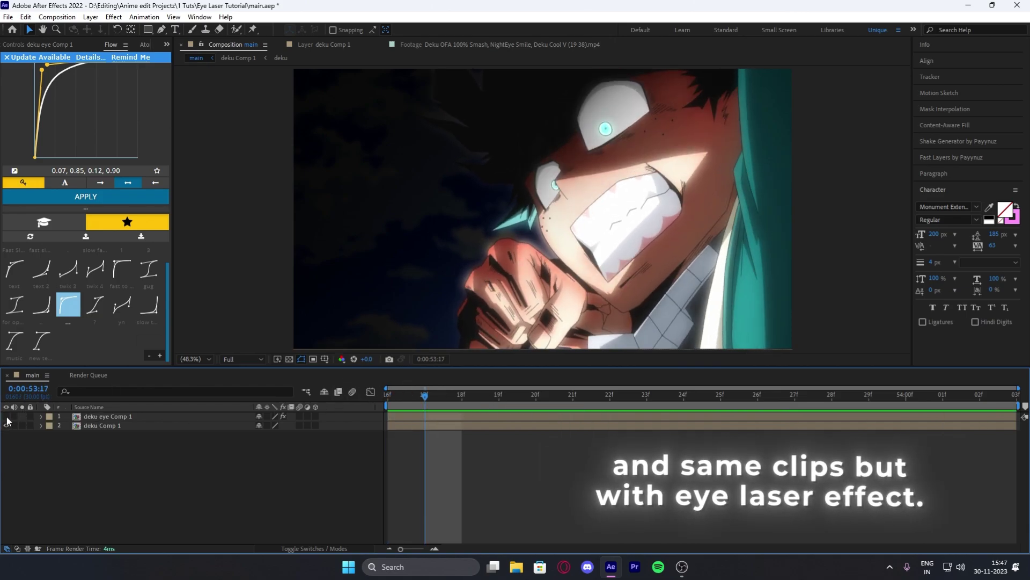
left_click(6, 416)
key("space")
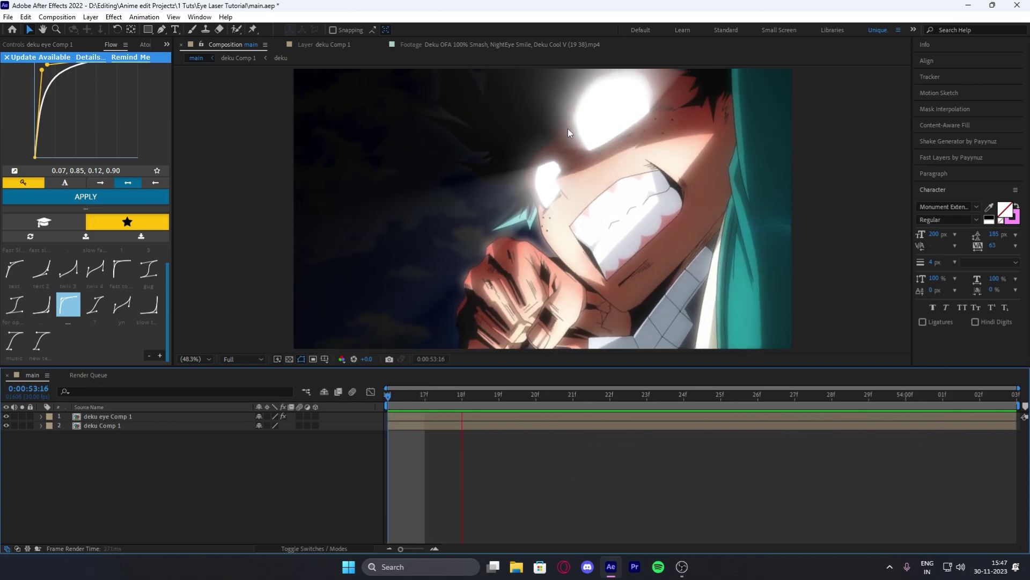
key("space")
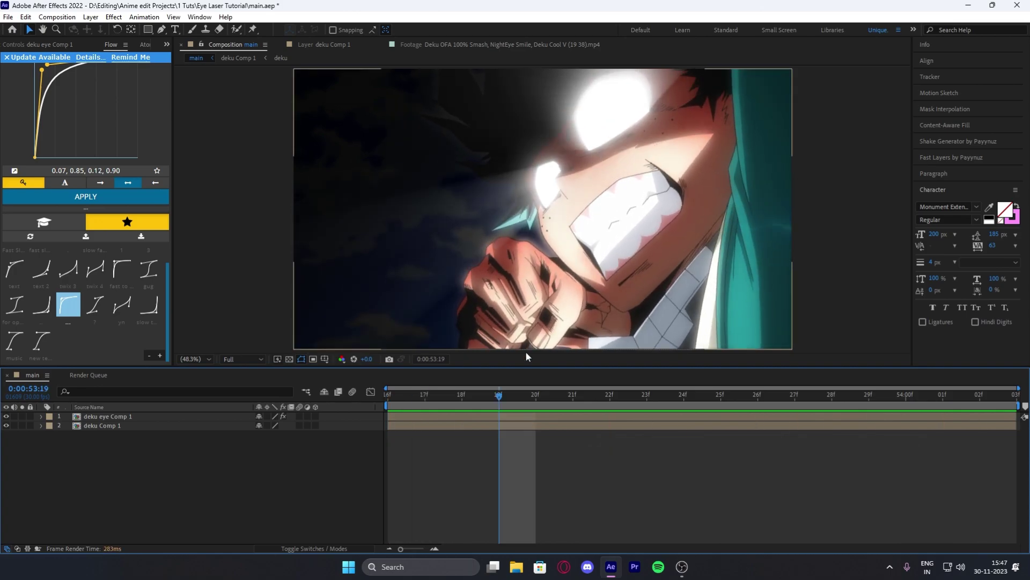
key("space")
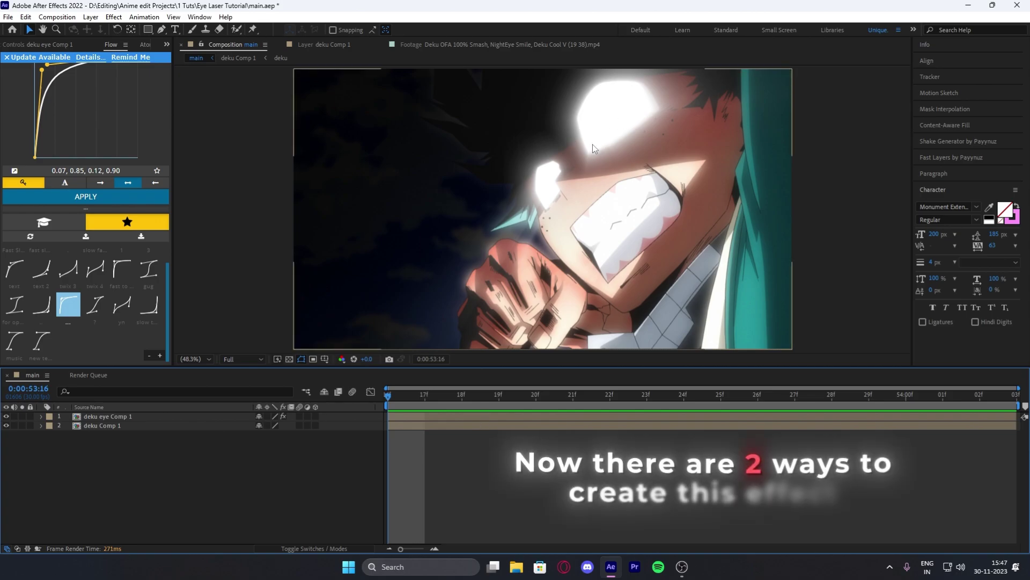
Step: Hide the glowing deku eye Comp 1 layer
left_click(478, 418)
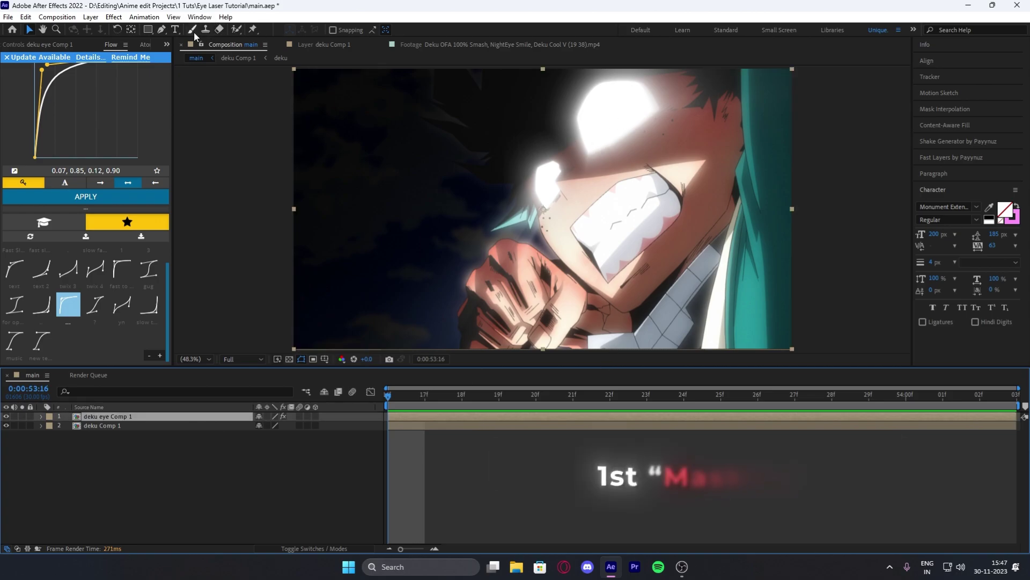
left_click(161, 29)
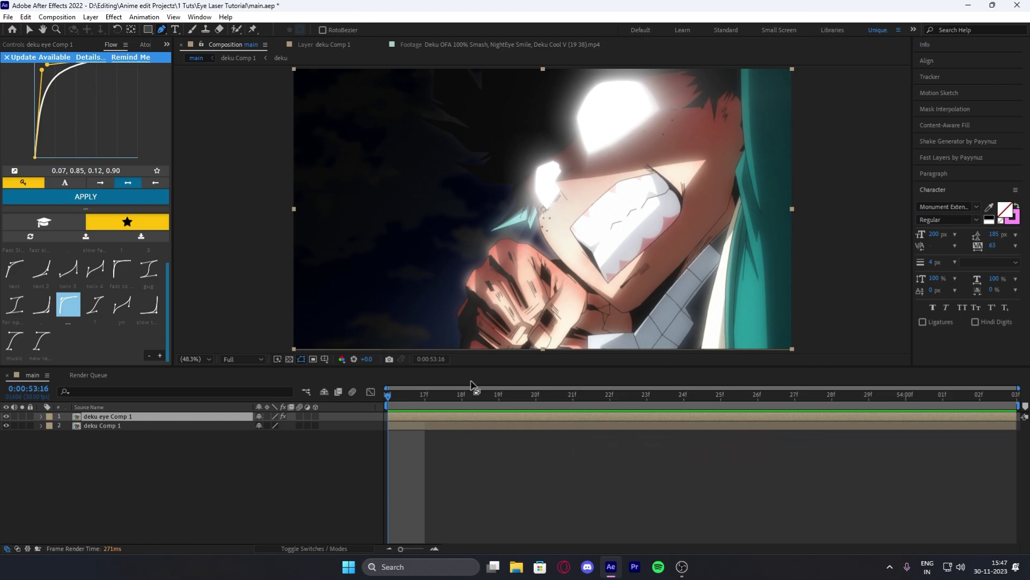
left_click(6, 417)
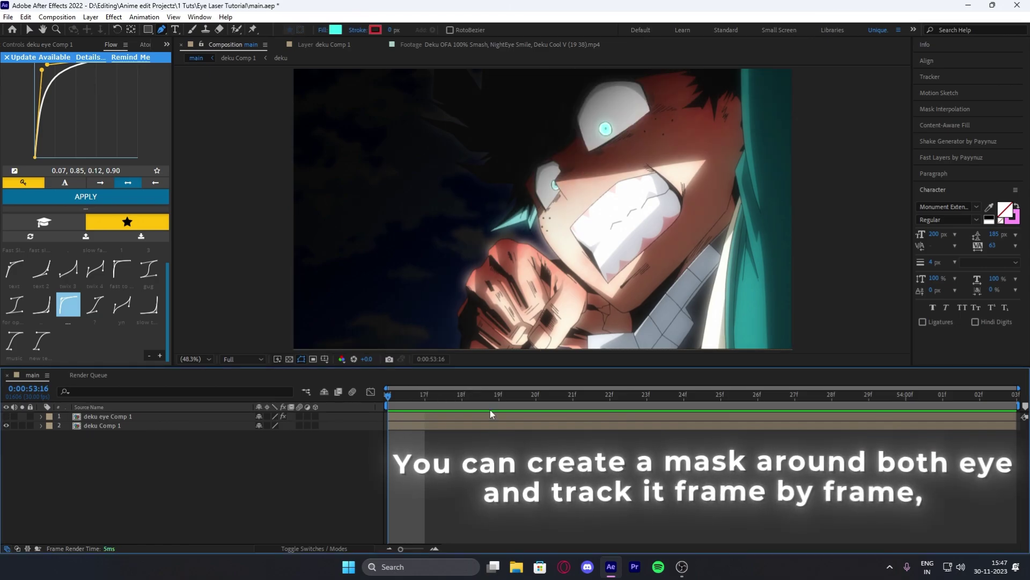
Step: Select deku Comp 1, scrub from frame 17 to 28, return to start, and pick the Roto Brush
left_click(490, 424)
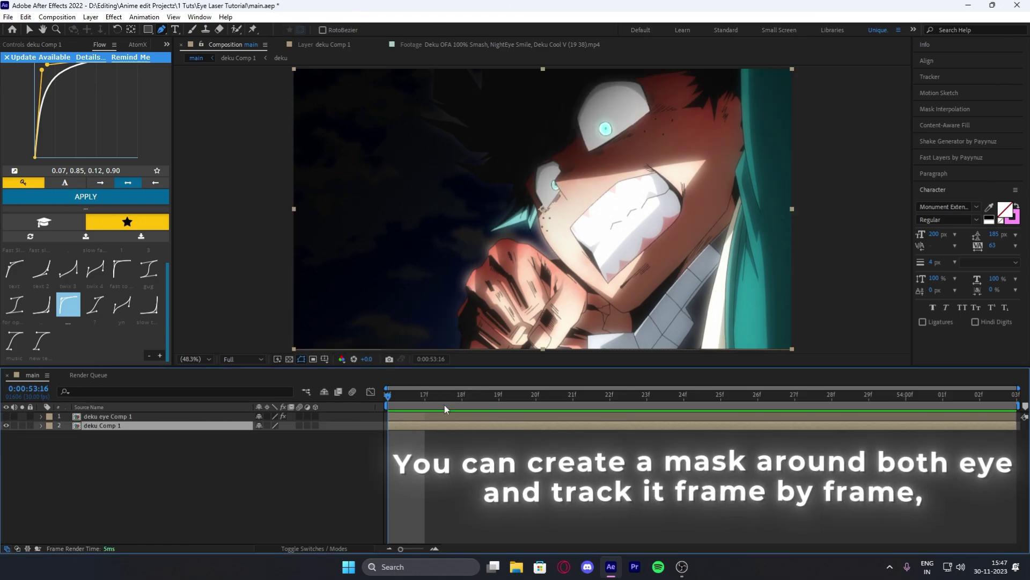
left_click(429, 402)
left_click_drag(430, 401, 831, 404)
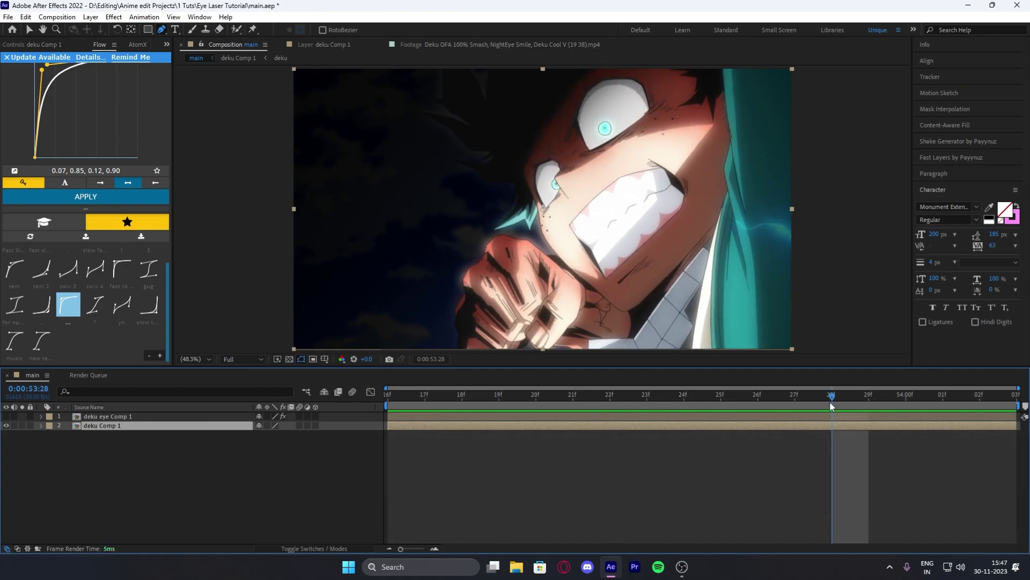
key("Home")
left_click(235, 30)
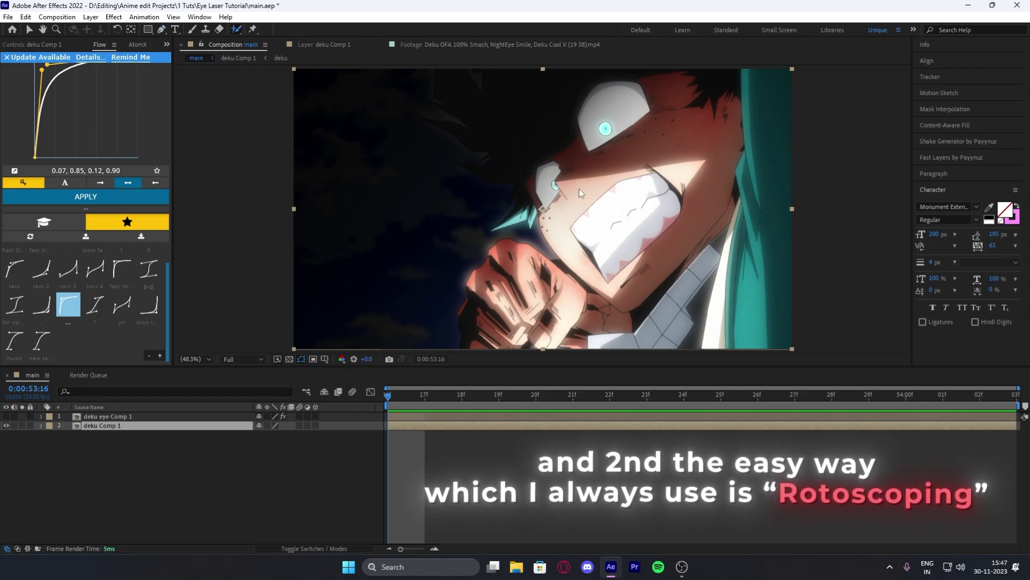
left_click(235, 29)
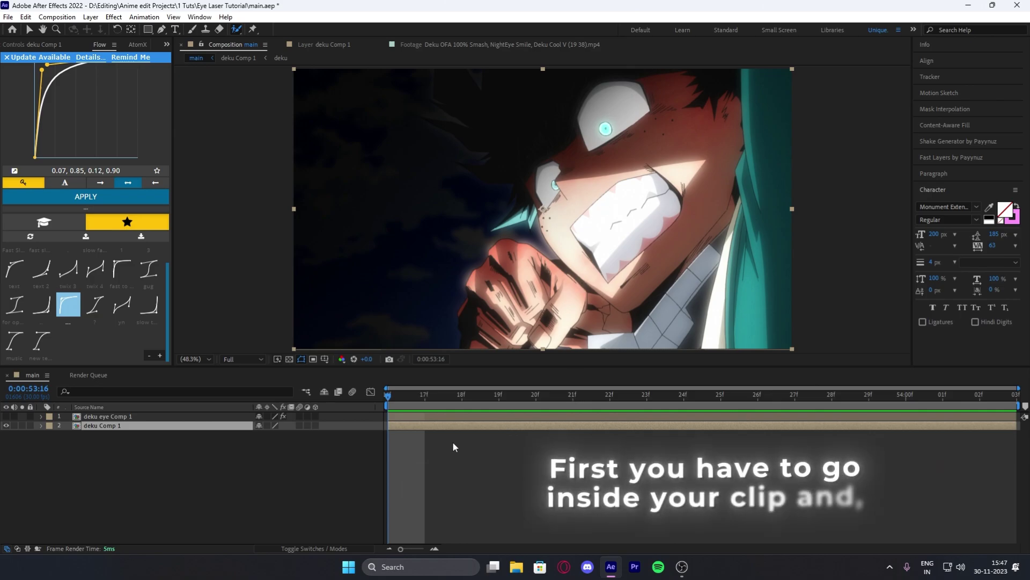
Step: Open the deku Comp 1 precomp and then its nested deku composition
left_click(460, 429)
double_click(460, 429)
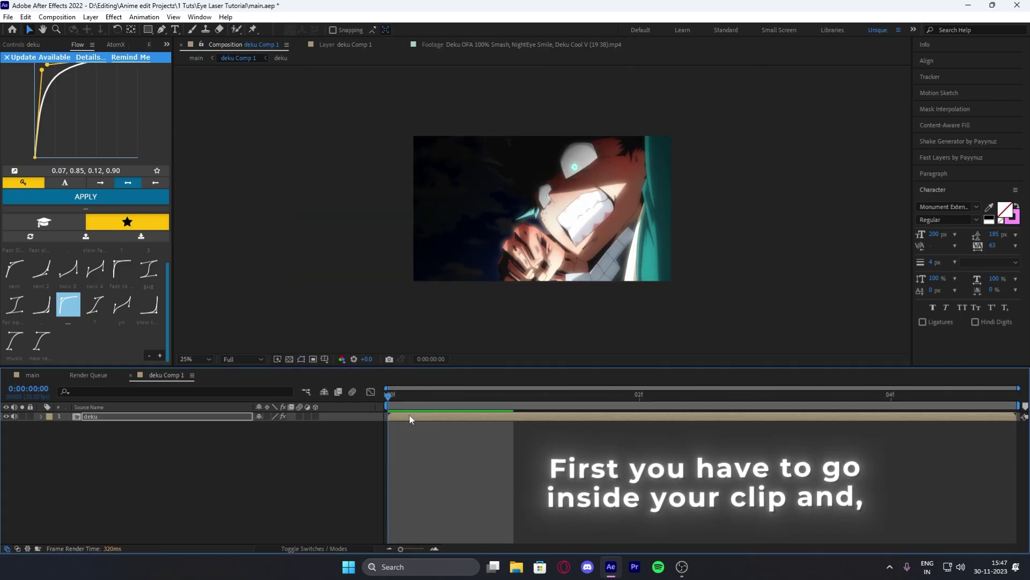
double_click(454, 417)
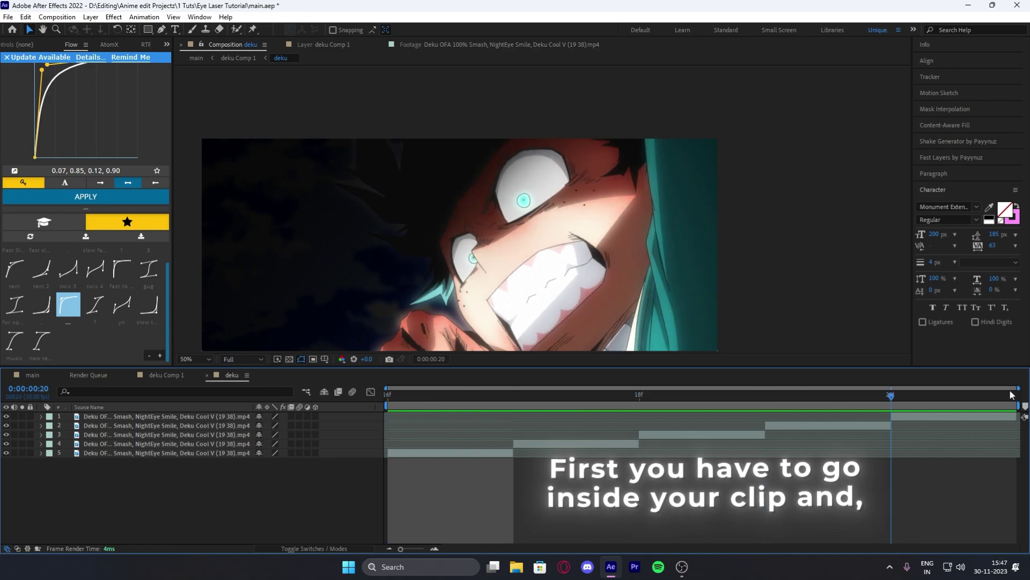
Step: Duplicate the five clip layers with Ctrl+D and move the copies above the originals
left_click(465, 448)
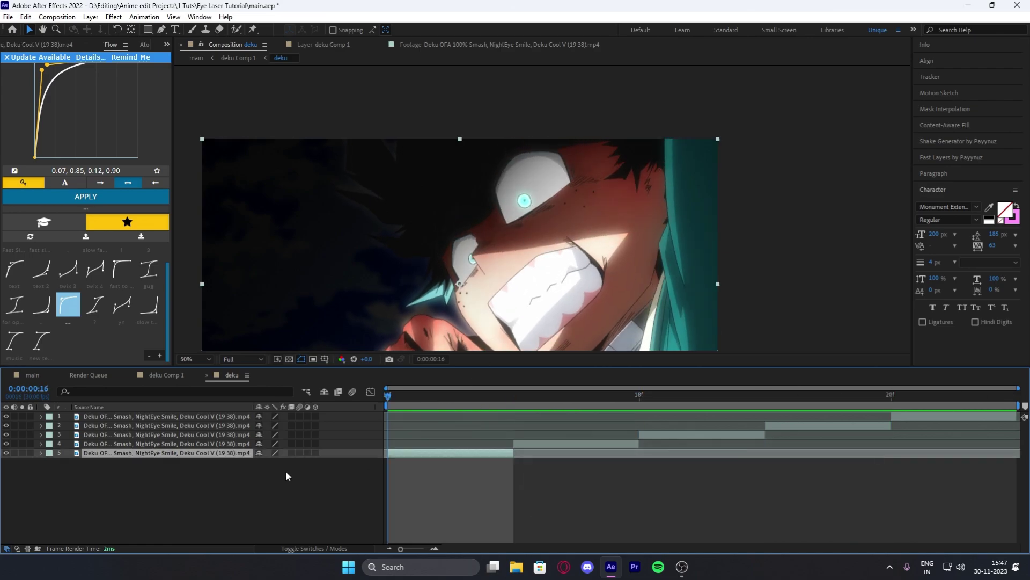
left_click(229, 417, "shift")
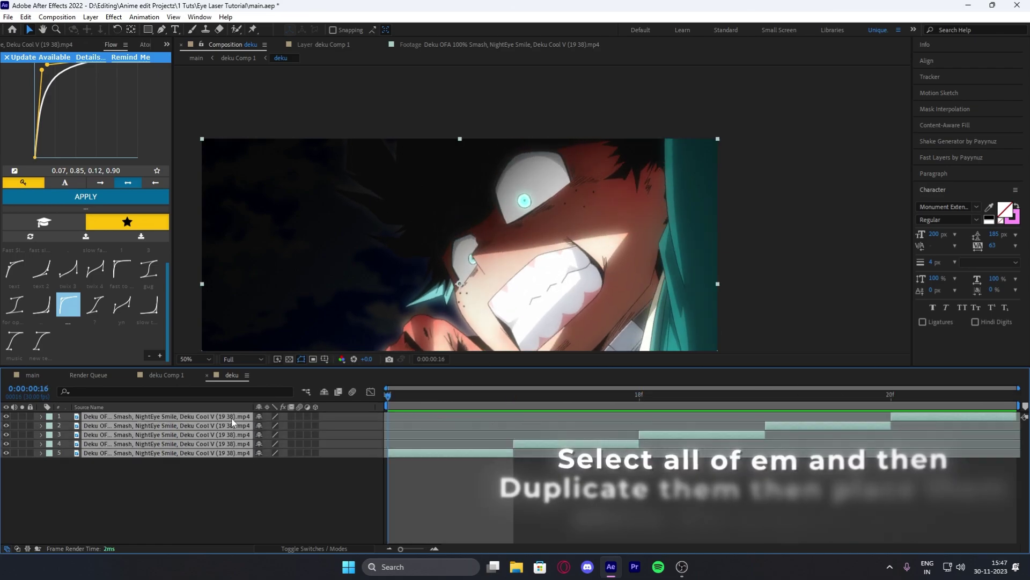
key("ctrl+d")
left_click_drag(222, 491, 500, 422)
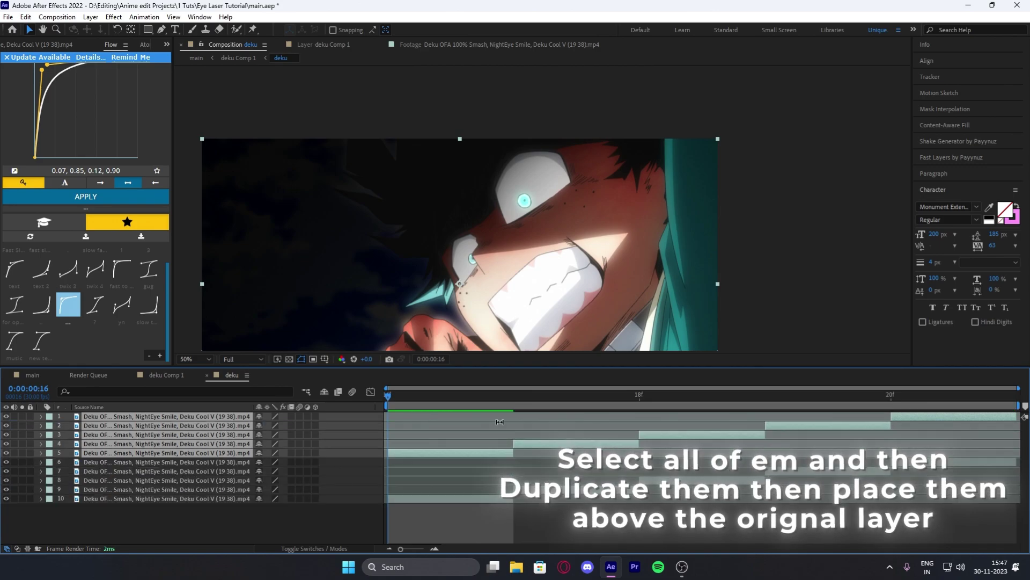
left_click(476, 526)
Step: Select the Roto Brush tool and keep the preview resolution at Full
left_click(237, 30)
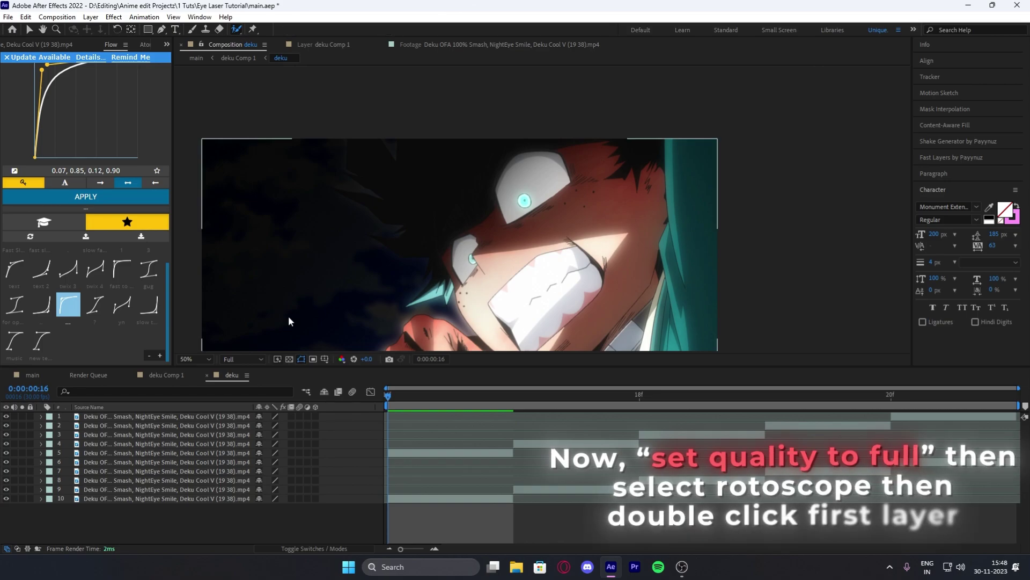
left_click(248, 360)
left_click(489, 455)
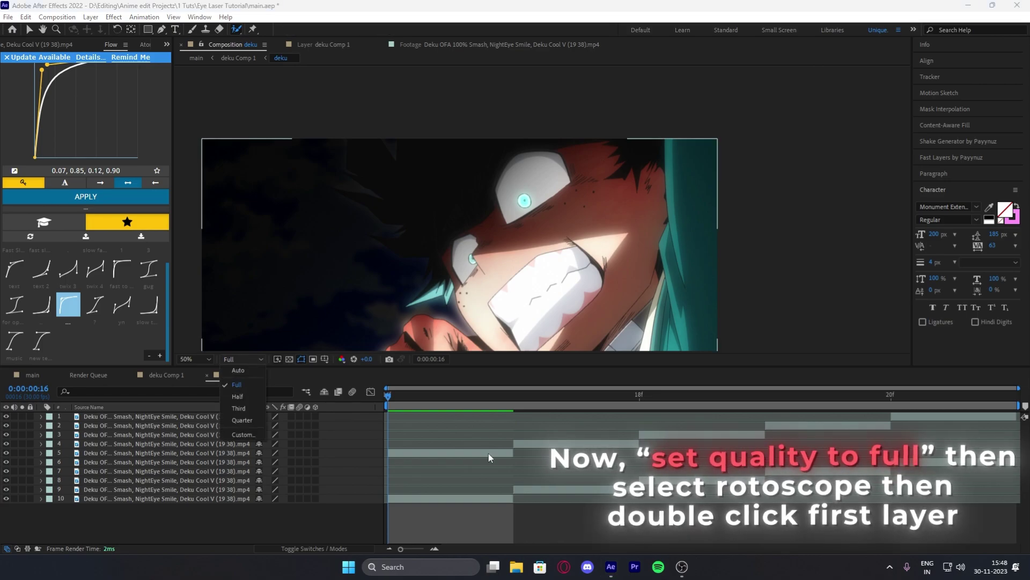
Step: Open layer 5 in the Layer panel and paint a first Roto Brush stroke across the eye
double_click(488, 453)
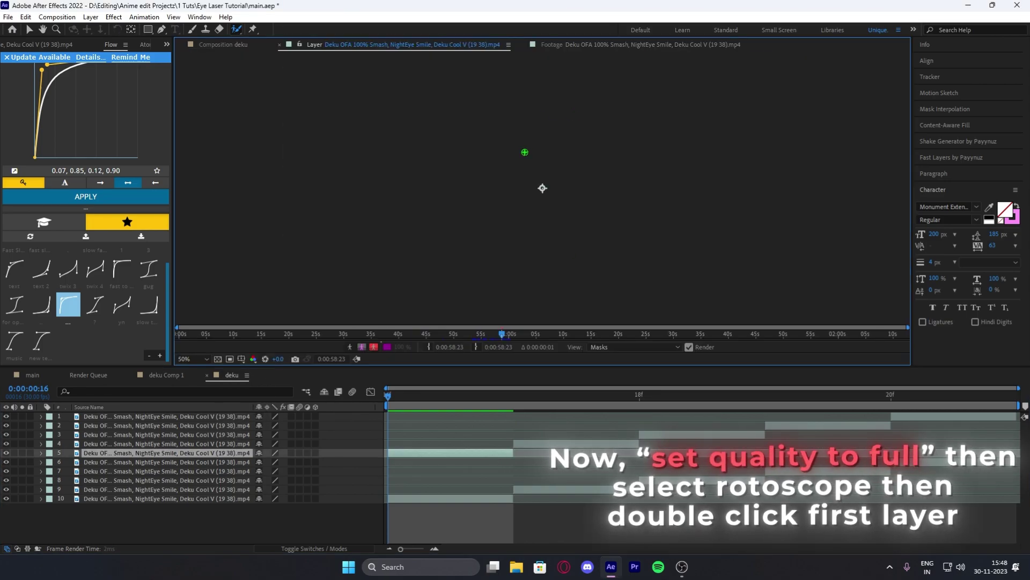
scroll(597, 123, "up", 2)
left_click_drag(510, 223, 600, 162)
scroll(555, 173, "up", 2)
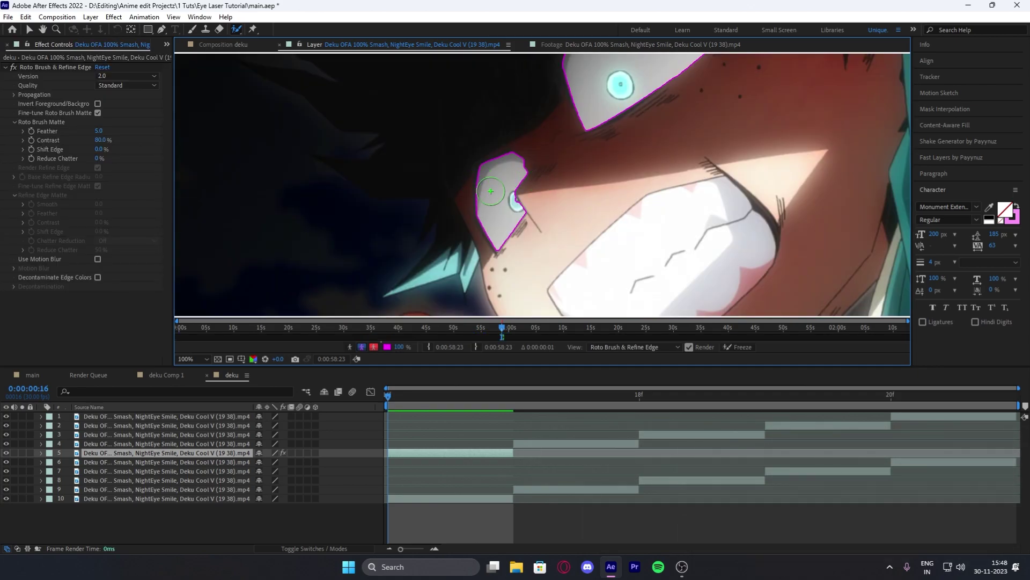
mouse_move(671, 126)
left_mouse_down()
mouse_move(431, 196)
mouse_move(493, 242)
left_mouse_up()
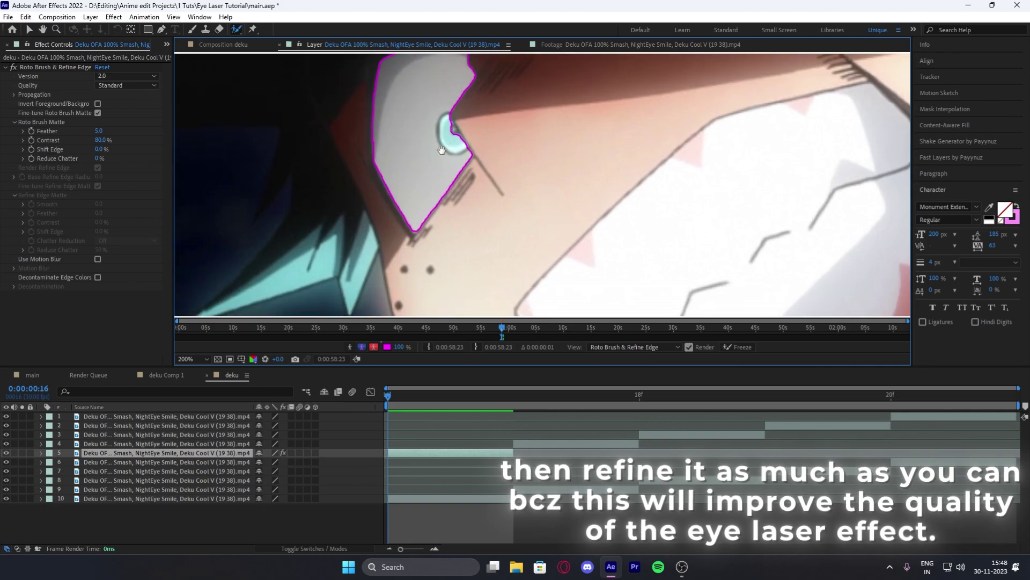
scroll(401, 224, "up", 3)
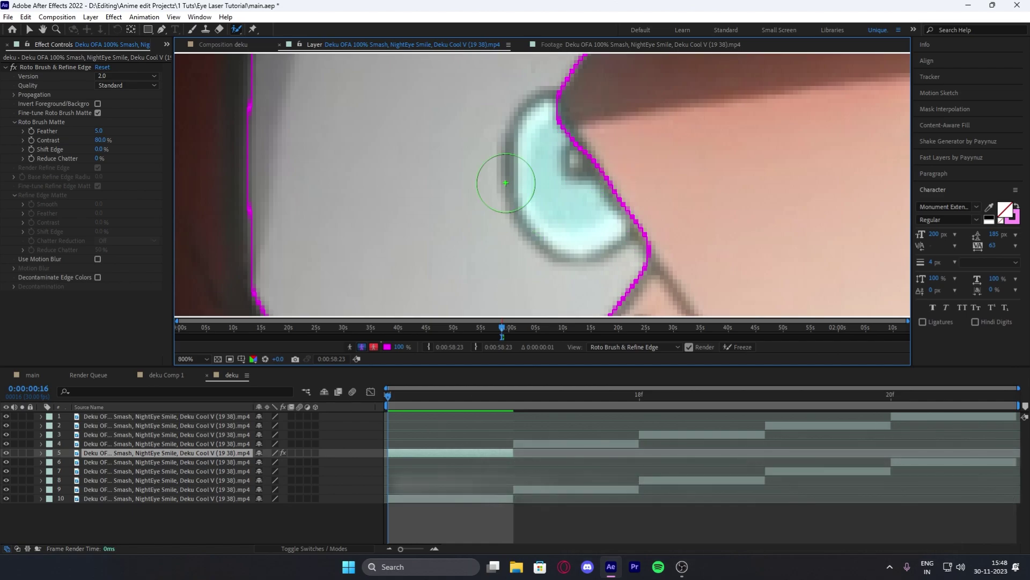
Step: Refine the eye matte along the hair edge and extend it into the V-shaped tip
scroll(515, 178, "down", 5)
scroll(539, 115, "down", 5)
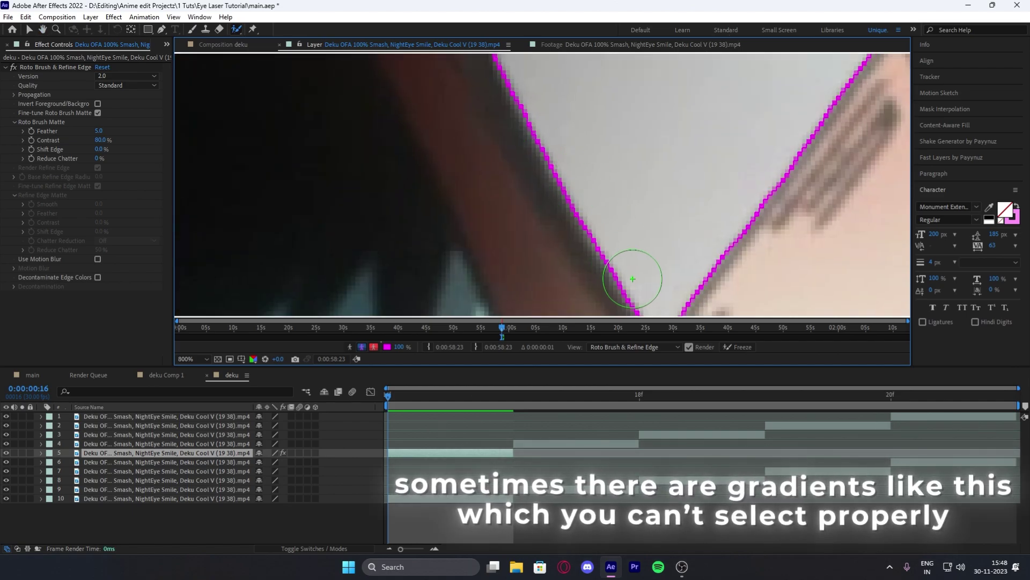
left_click_drag(632, 279, 569, 124)
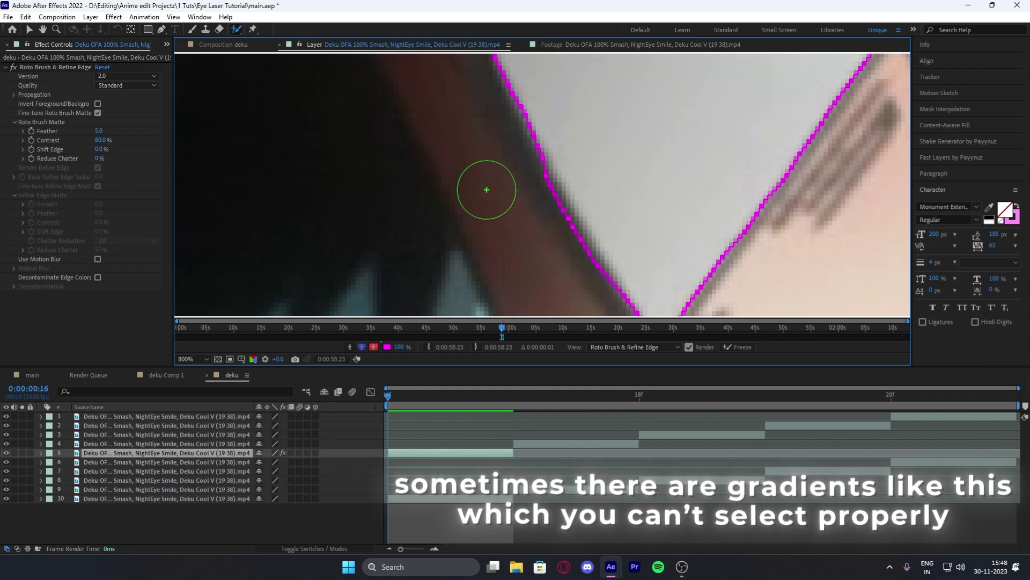
left_click_drag(523, 184, 569, 279, "alt")
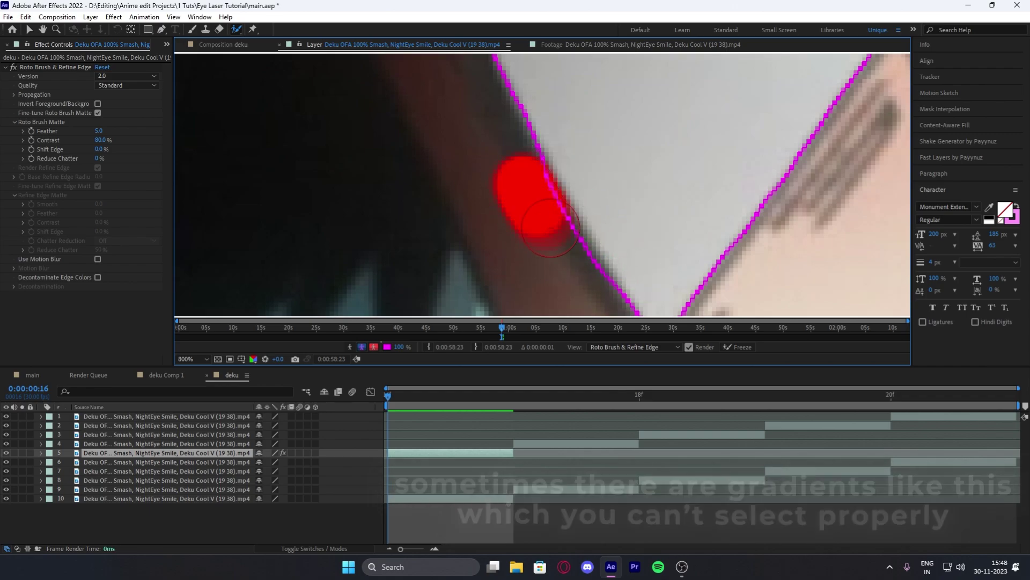
scroll(608, 130, "down", 1)
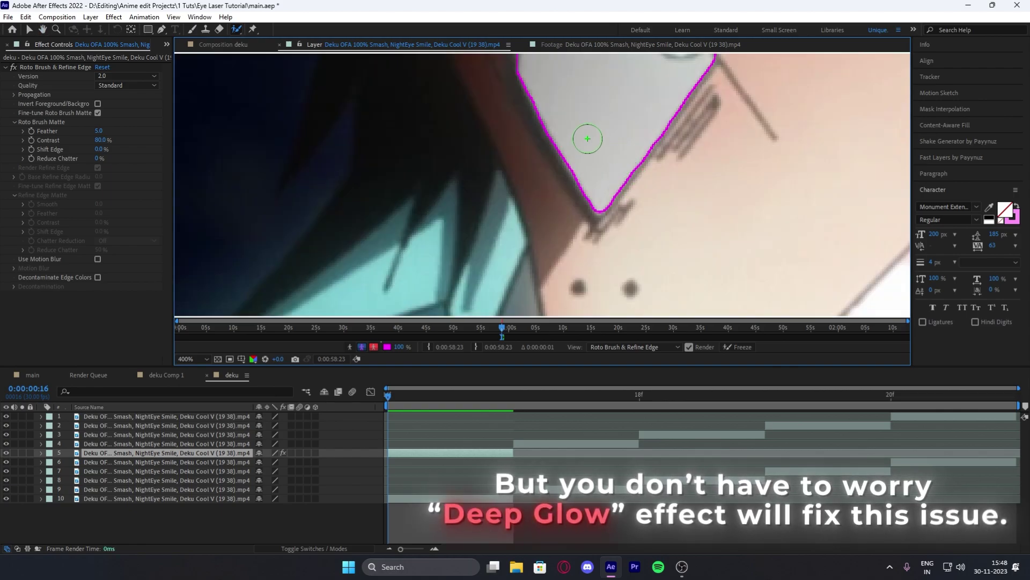
scroll(588, 139, "up", 1)
left_click_drag(472, 237, 563, 81)
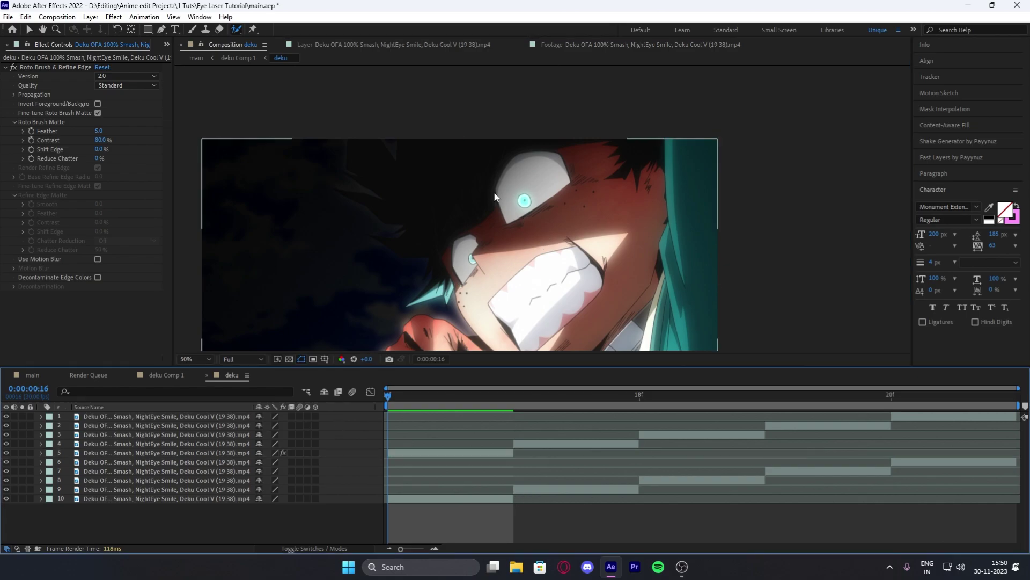
Step: Hide layer 10 to view the isolated roto'd eyes, then show it again
left_click(448, 499)
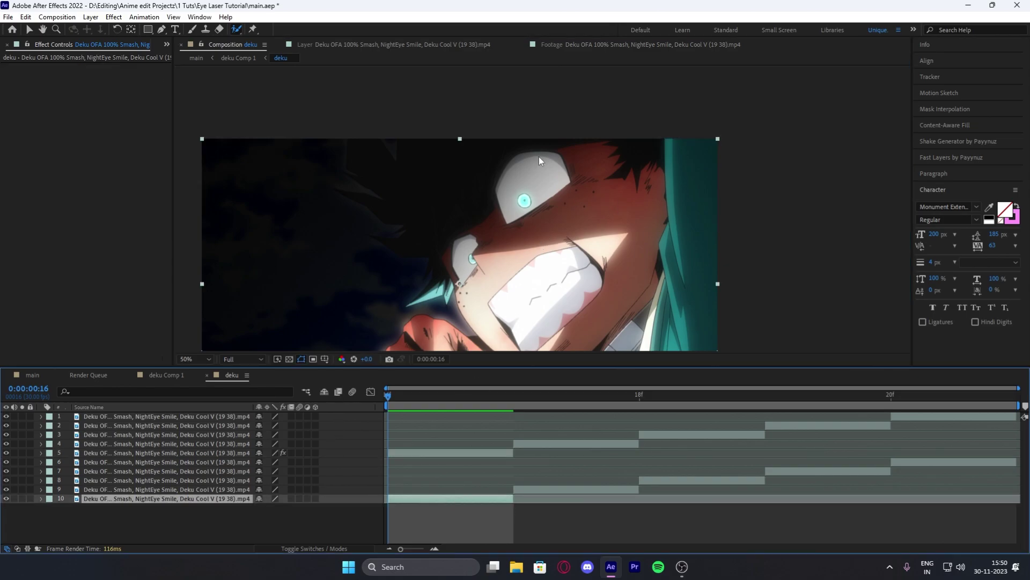
left_click(6, 499)
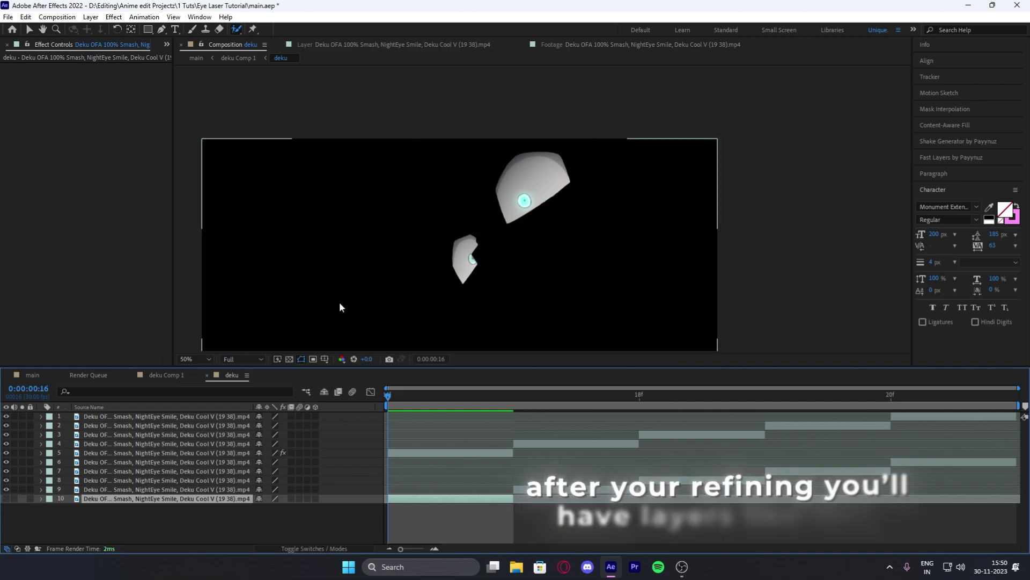
left_click_drag(509, 203, 548, 170)
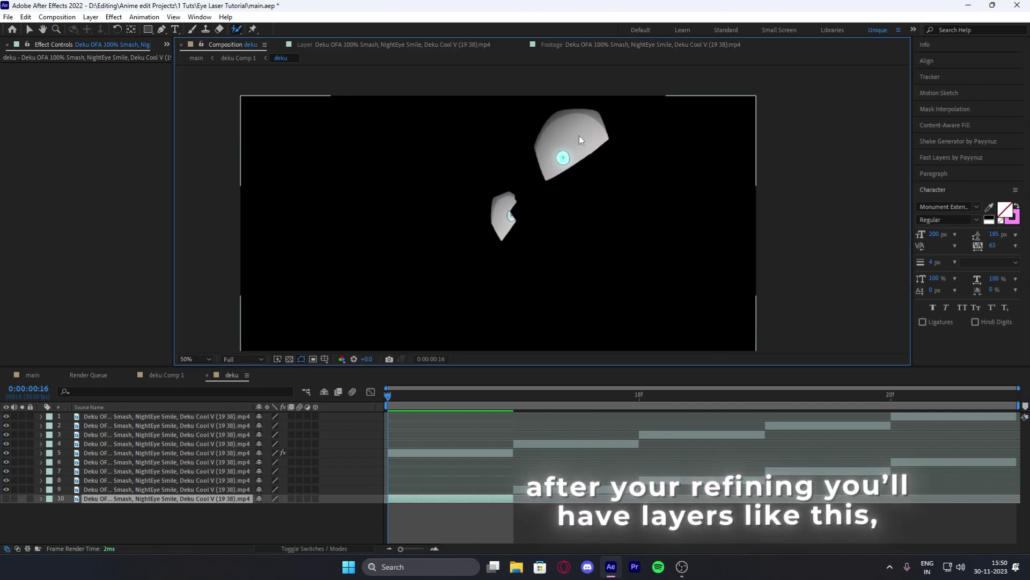
left_click(3, 518)
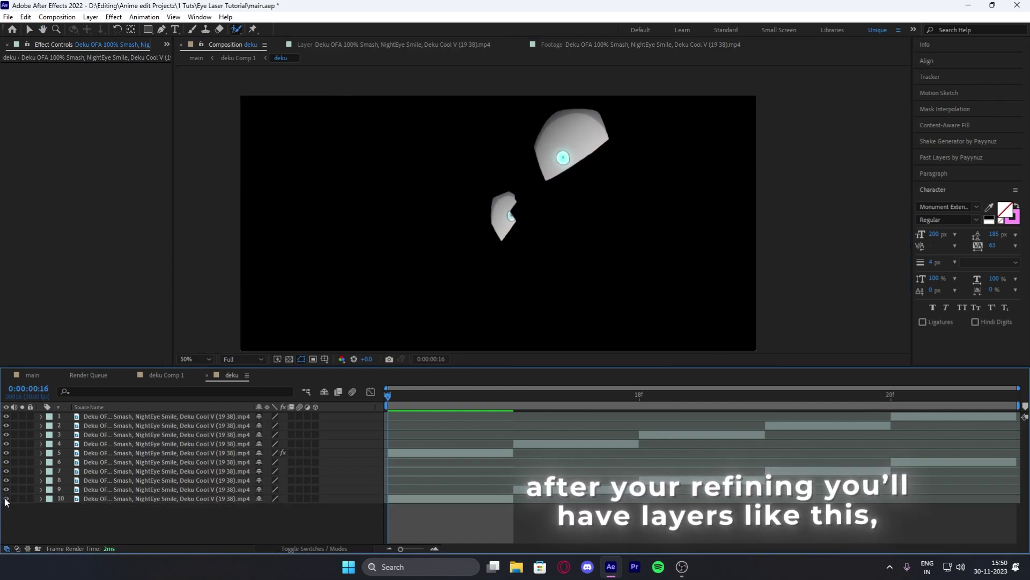
left_click(6, 499)
Step: Select layers 10, 6 and 5 to check roto settings, then switch to the main composition
left_click(504, 497)
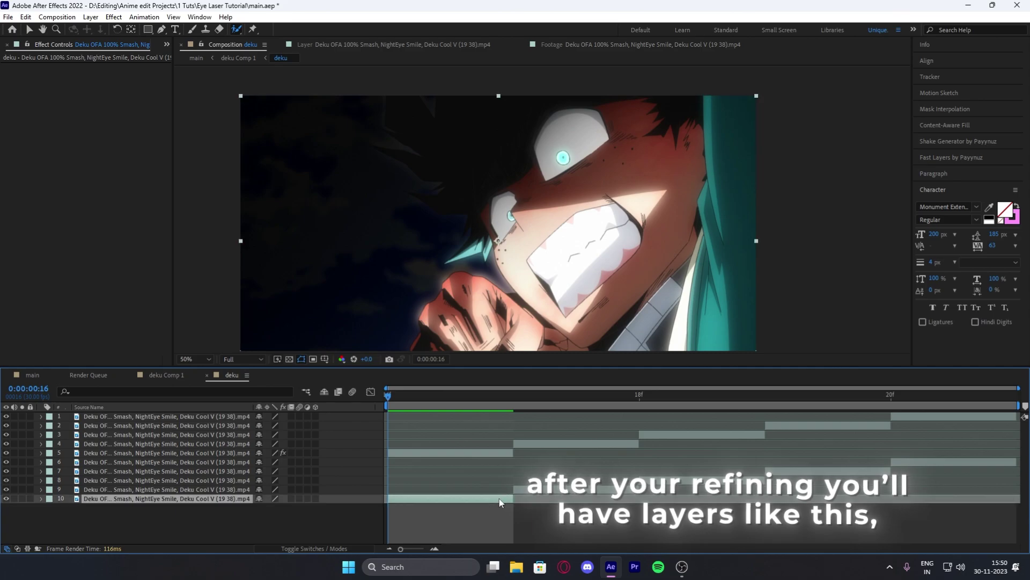
left_click(914, 462)
left_click(485, 455)
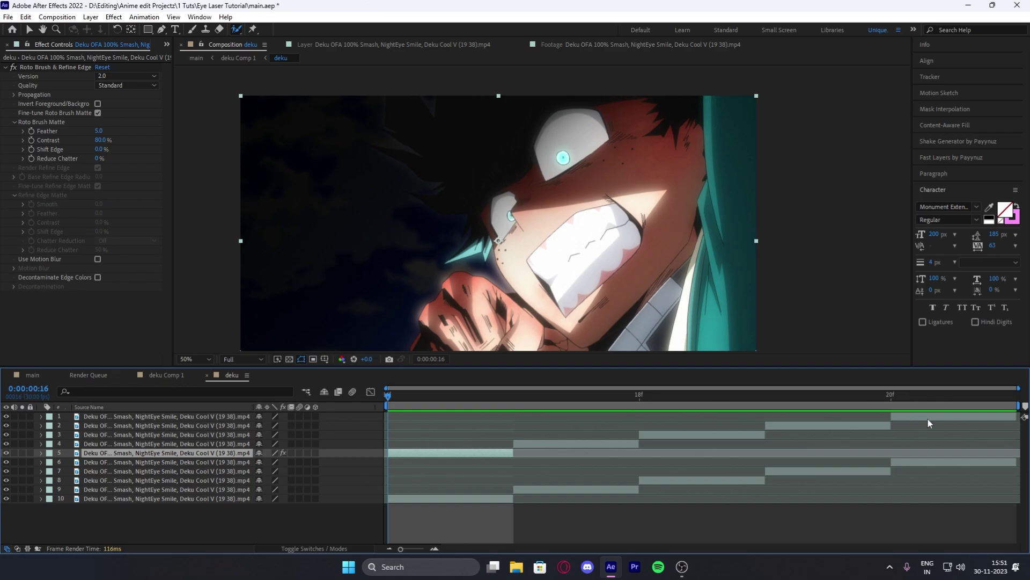
left_click(37, 374)
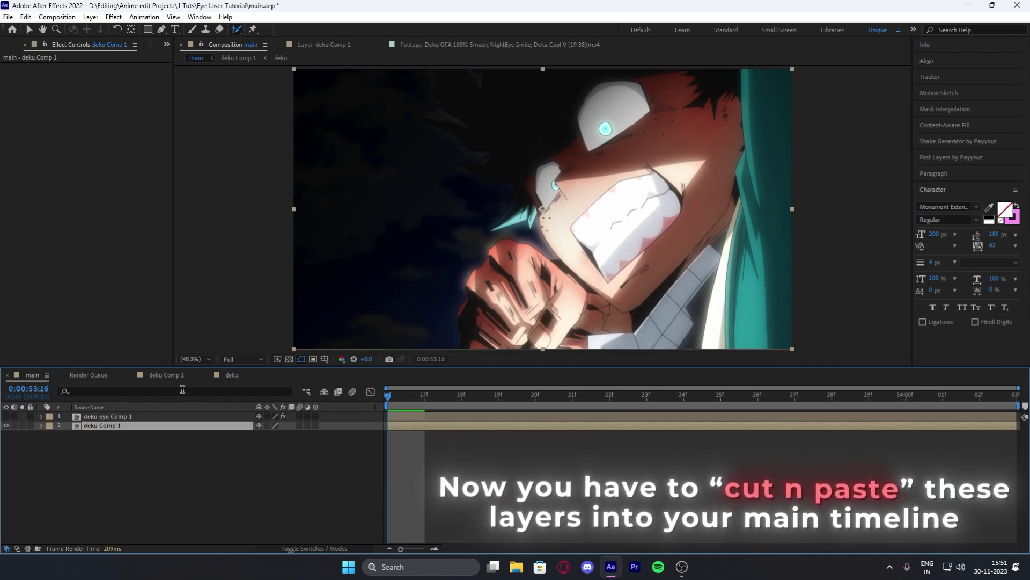
Step: Switch back to the deku composition tab and select layer 5
left_click(231, 374)
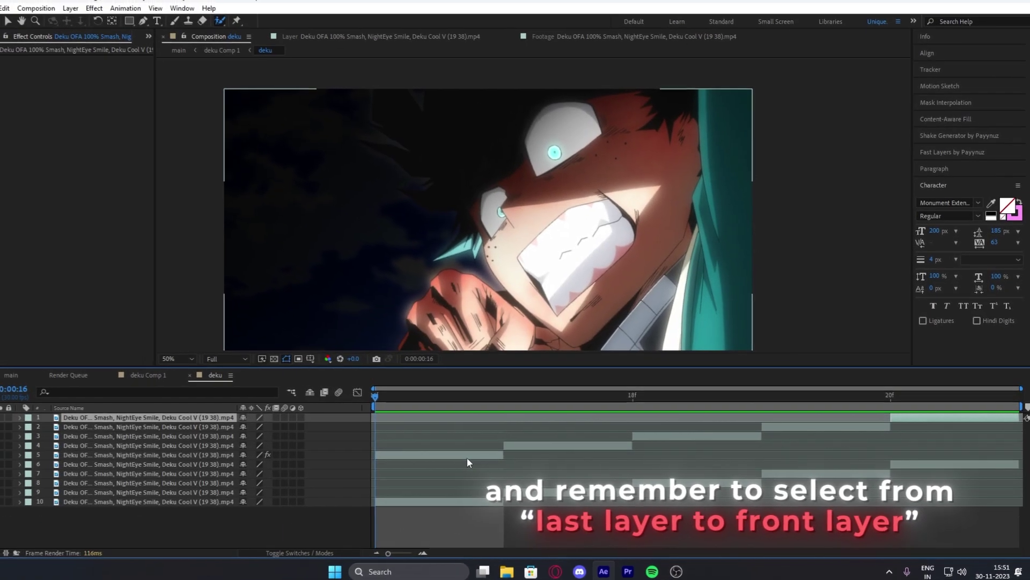
left_click(469, 457)
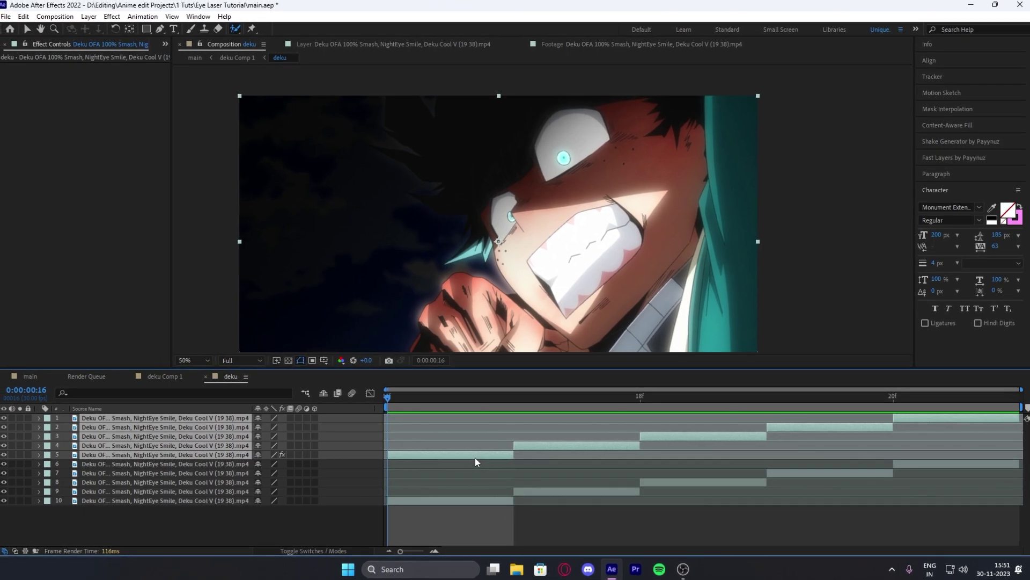
Step: Inspect the Twixtor settings inside the deku eye Comp 1 precomp, then return to main
left_click(24, 375)
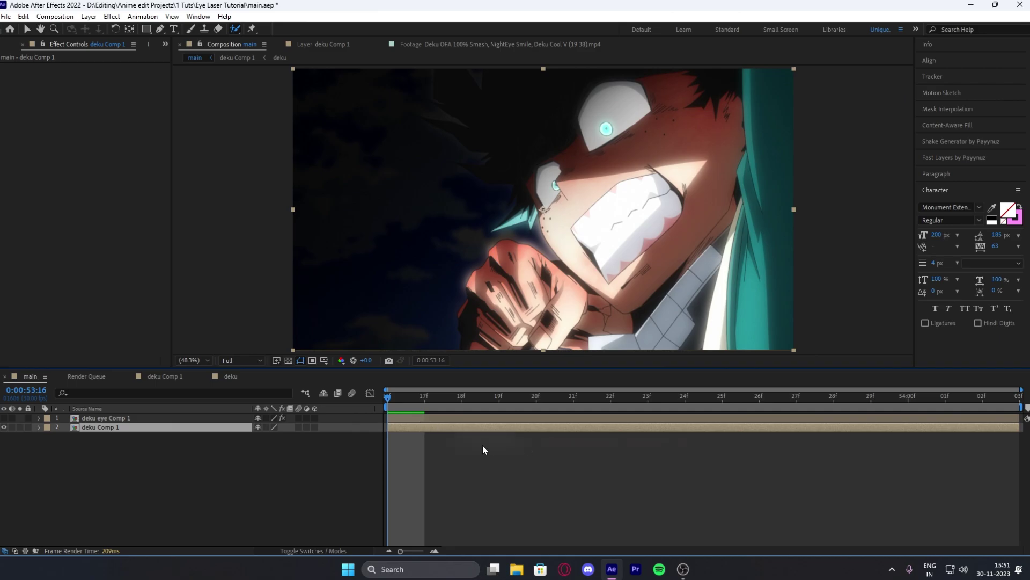
left_click(432, 419)
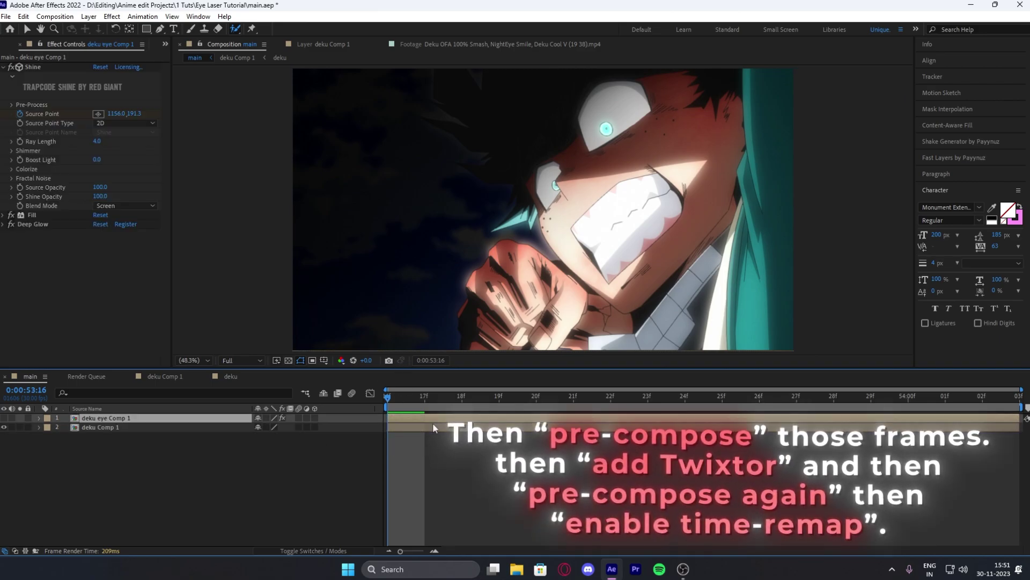
double_click(401, 420)
left_click(563, 416)
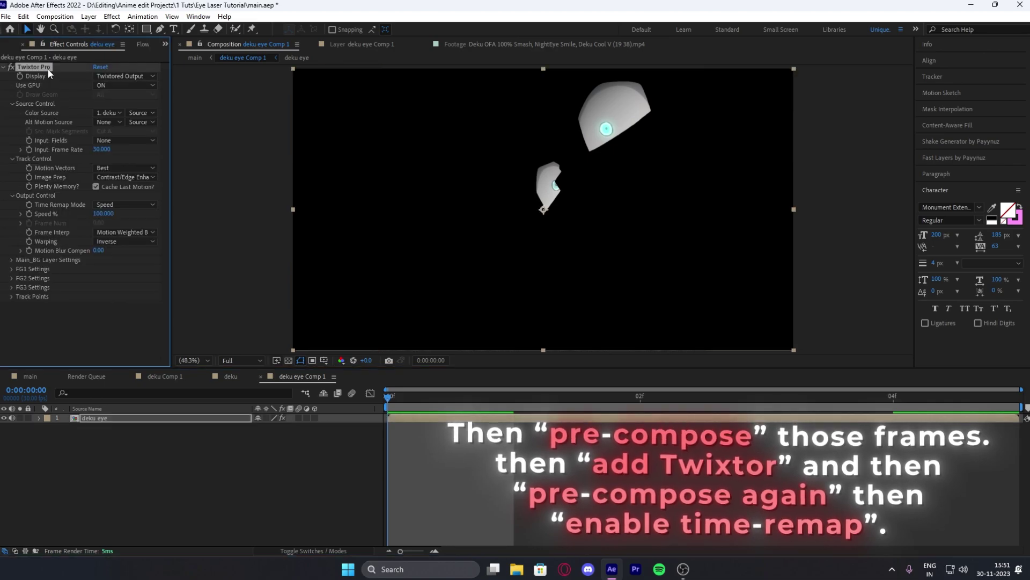
left_click(30, 375)
Step: Copy deku Comp 1's Time Remap keyframes and paste them onto deku eye Comp 1
left_click(421, 427)
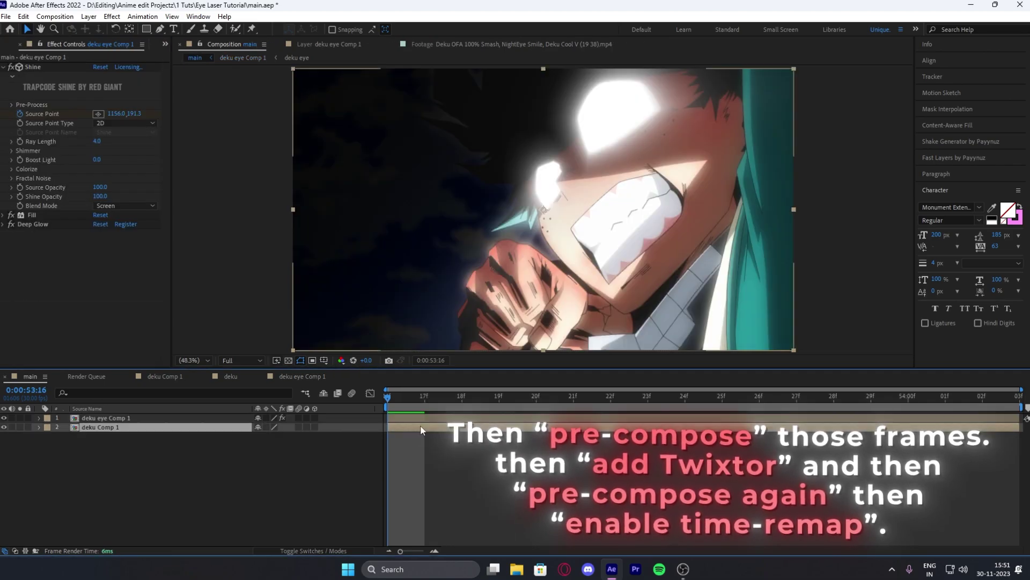
left_click(428, 418)
left_click(430, 428)
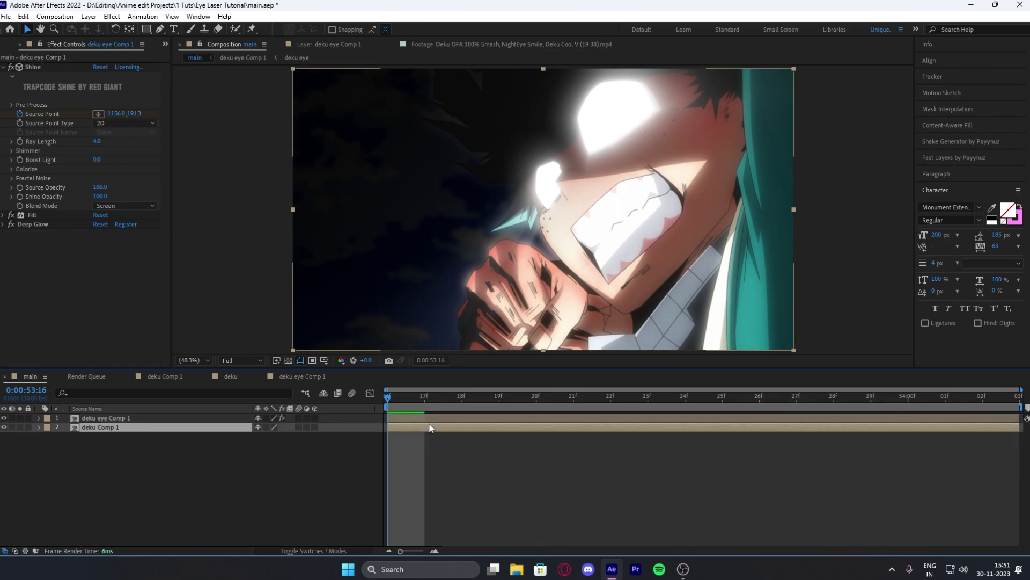
key("ctrl+alt+t")
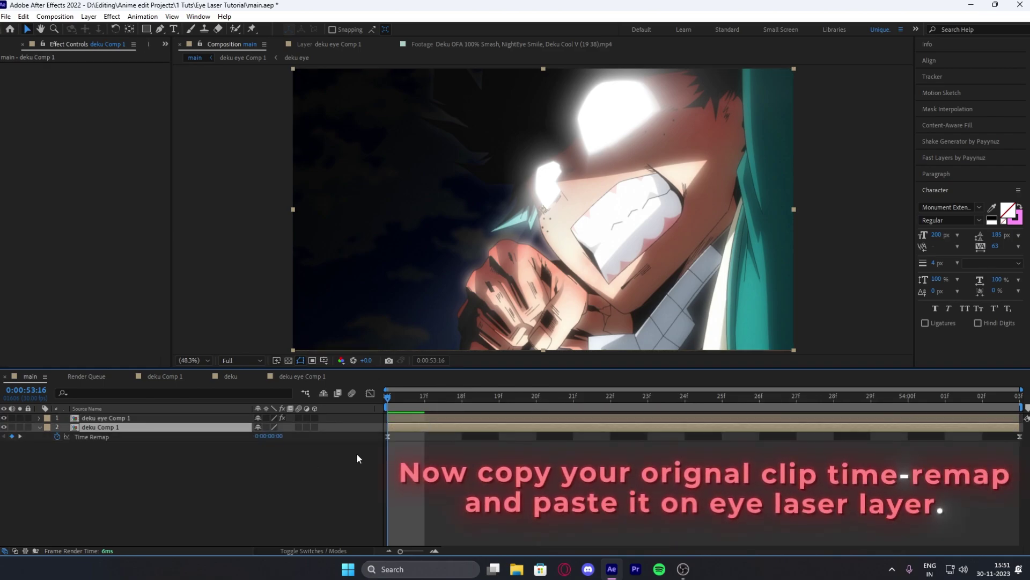
left_click_drag(356, 453, 1022, 433)
key("ctrl+c")
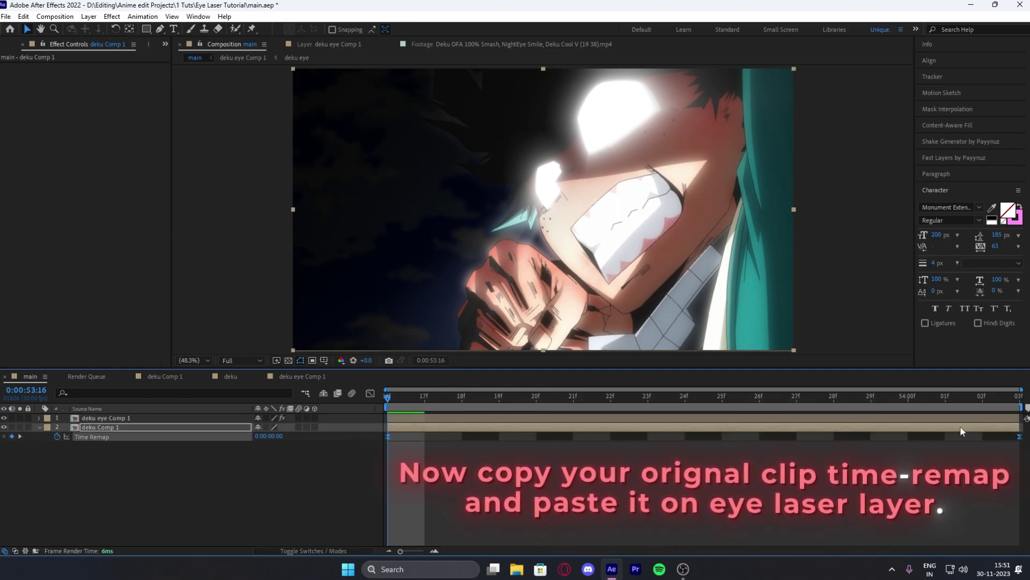
left_click(907, 418)
key("ctrl+v")
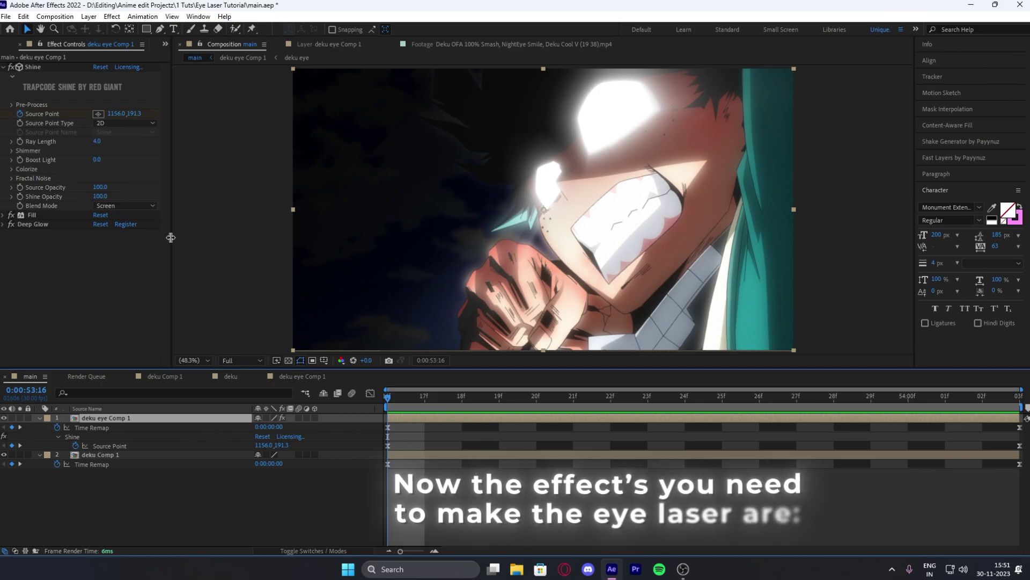
Step: Change the Fill effect colour from red to white
left_click(5, 69)
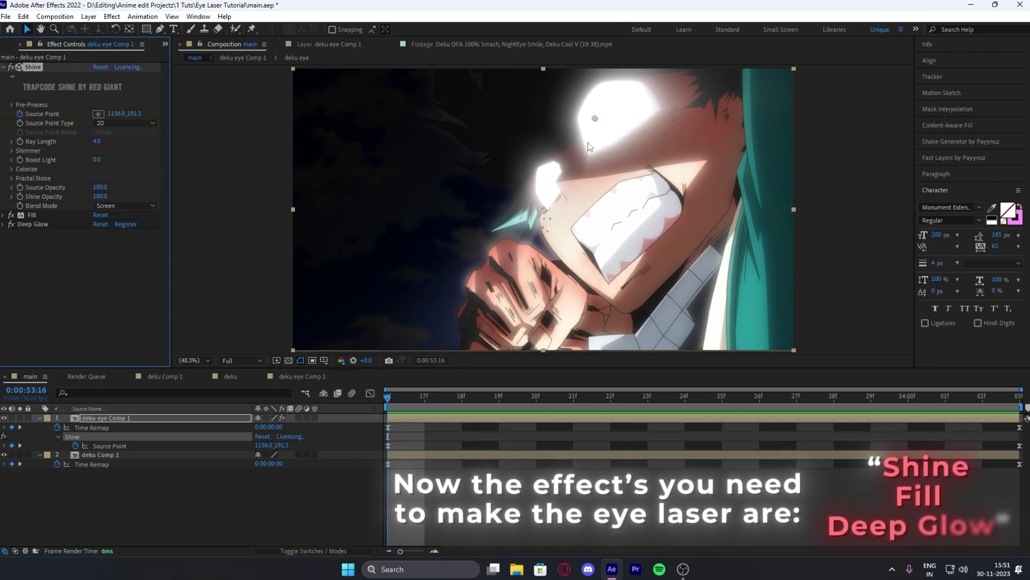
left_click(12, 87)
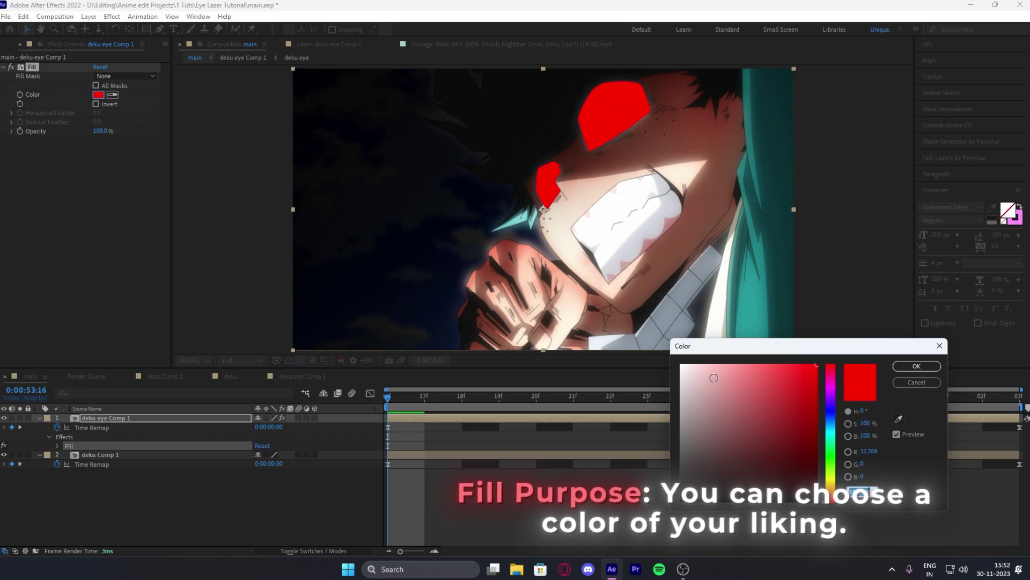
left_click_drag(714, 378, 681, 365)
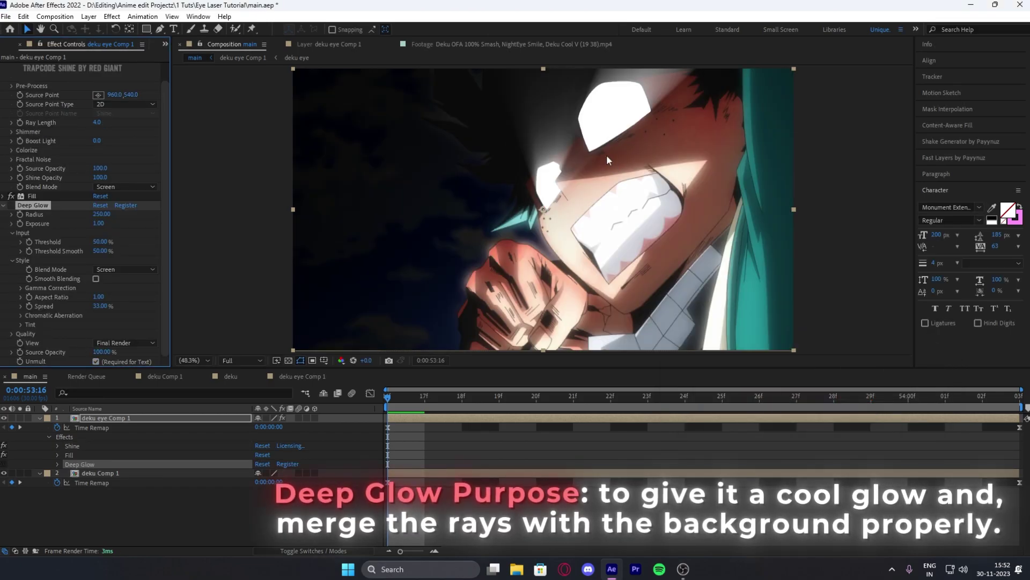
Step: Enable the Deep Glow effect at its default settings in Effect Controls
scroll(558, 177, "up", 5)
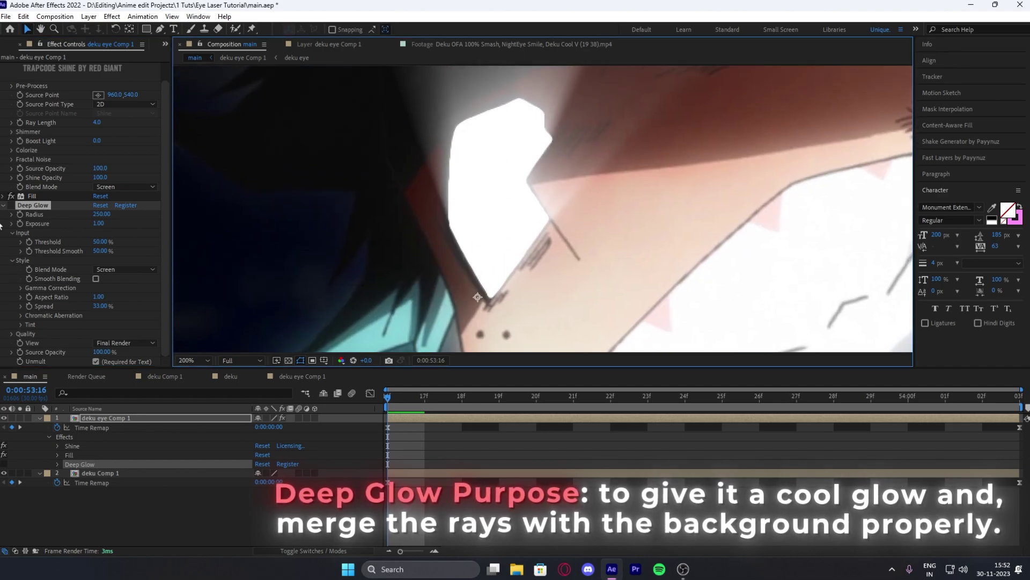
left_click(9, 204)
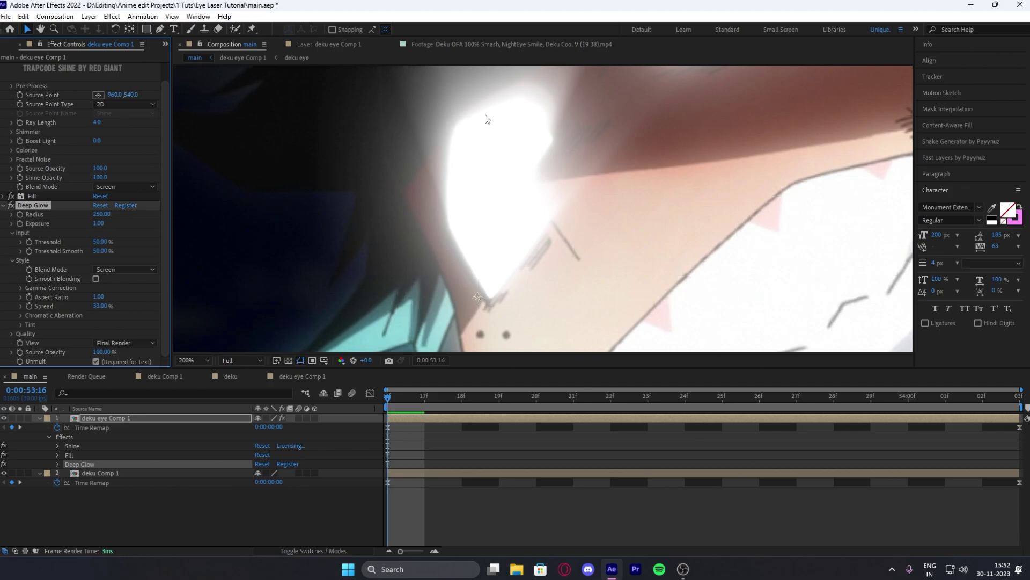
scroll(487, 120, "down", 4)
scroll(515, 114, "down", 1)
scroll(687, 138, "up", 1)
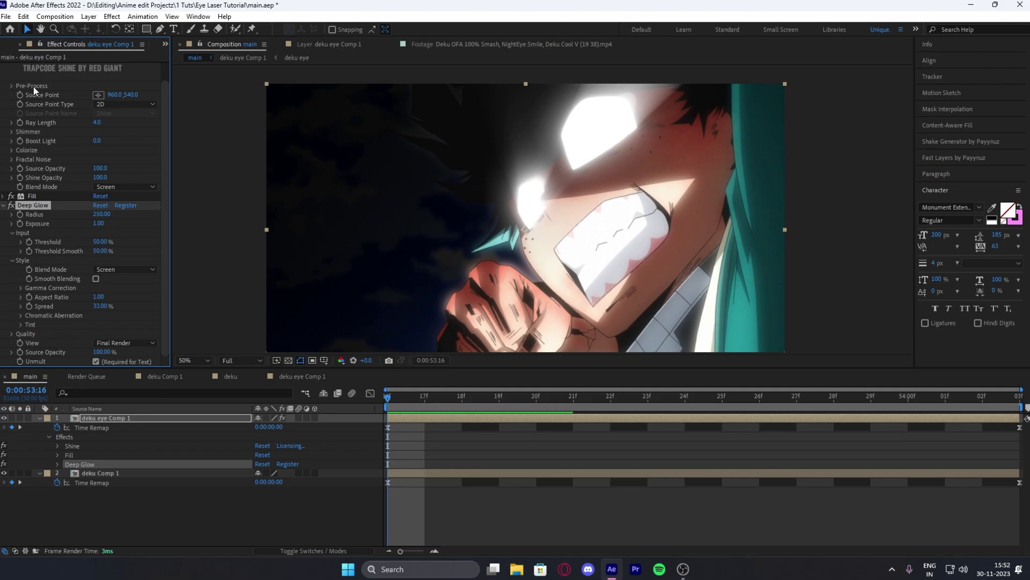
Step: Step through the first frames to check the rays and collapse the Deep Glow settings
scroll(37, 85, "up", 1)
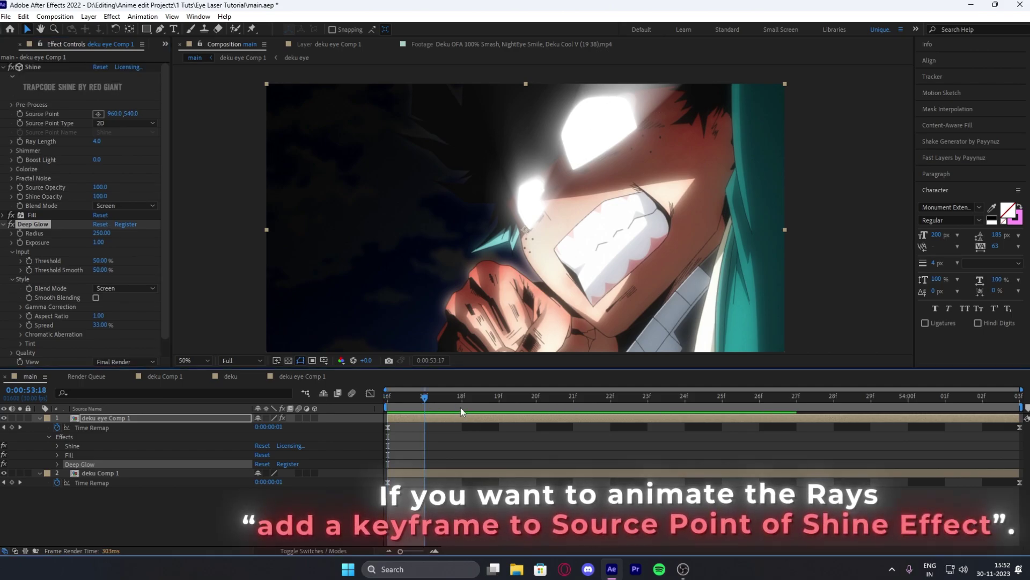
left_click(425, 398)
left_click(396, 388)
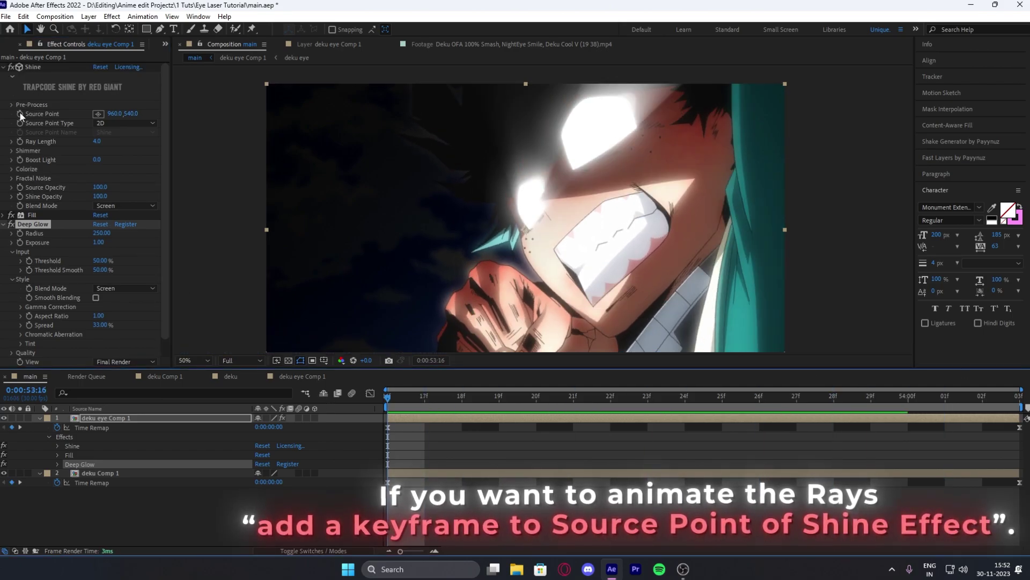
left_click(9, 216)
left_click(5, 224)
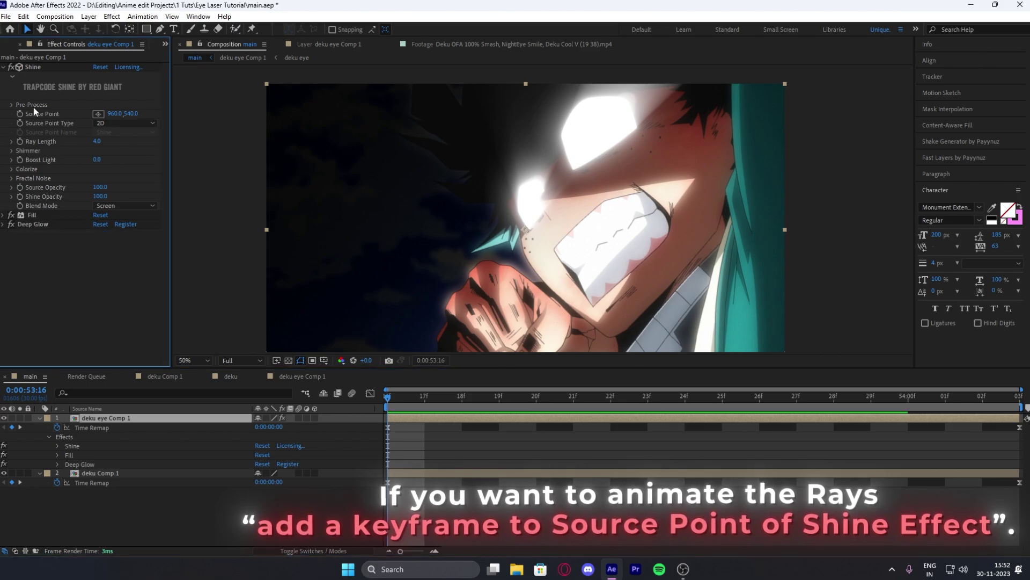
Step: Keyframe Shine's Source Point from near the upper eye (1046,166) down to roughly 1146,378
left_click(21, 113)
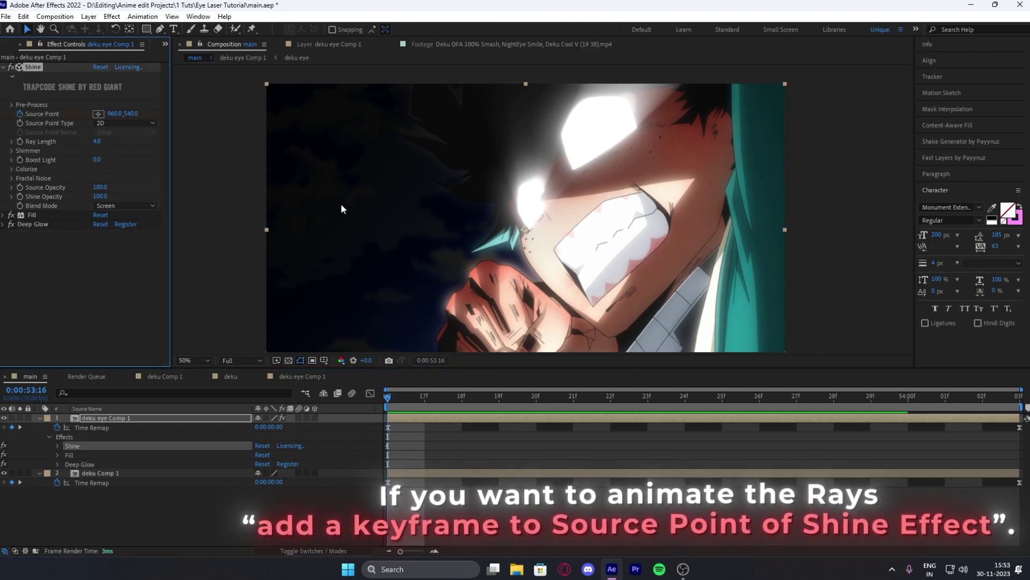
key("u")
left_click(98, 114)
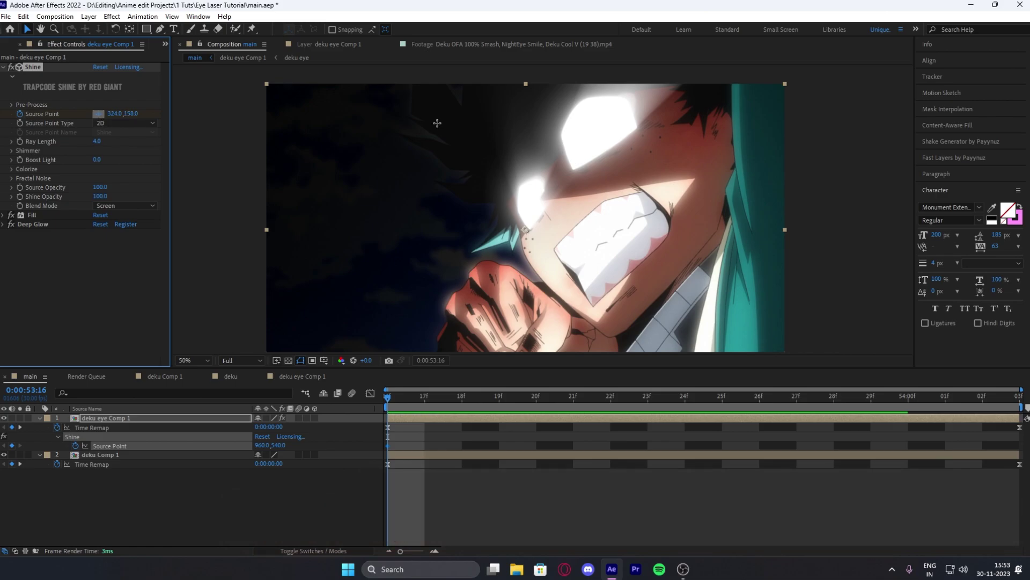
left_click(549, 128)
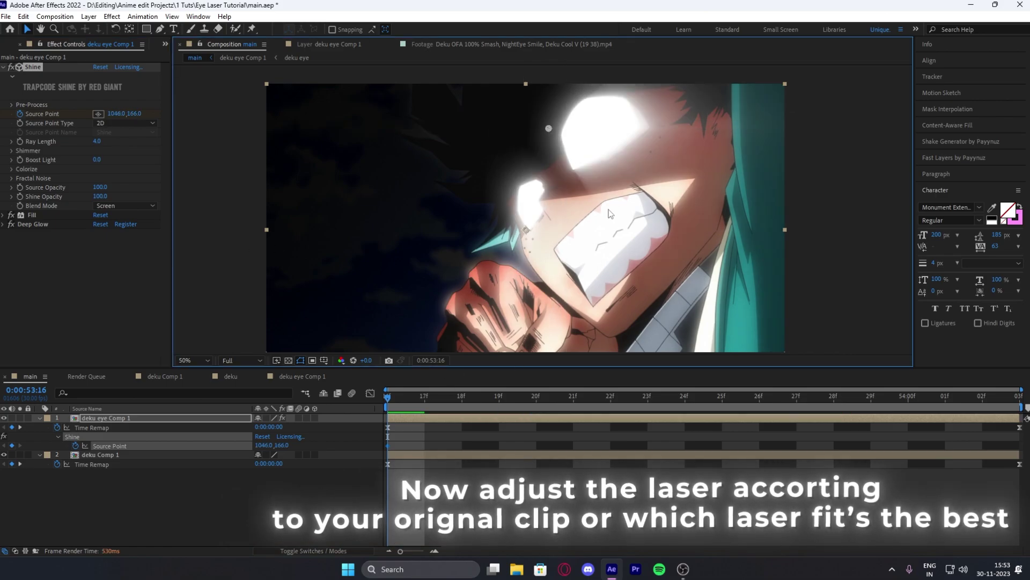
left_click_drag(430, 401, 317, 395)
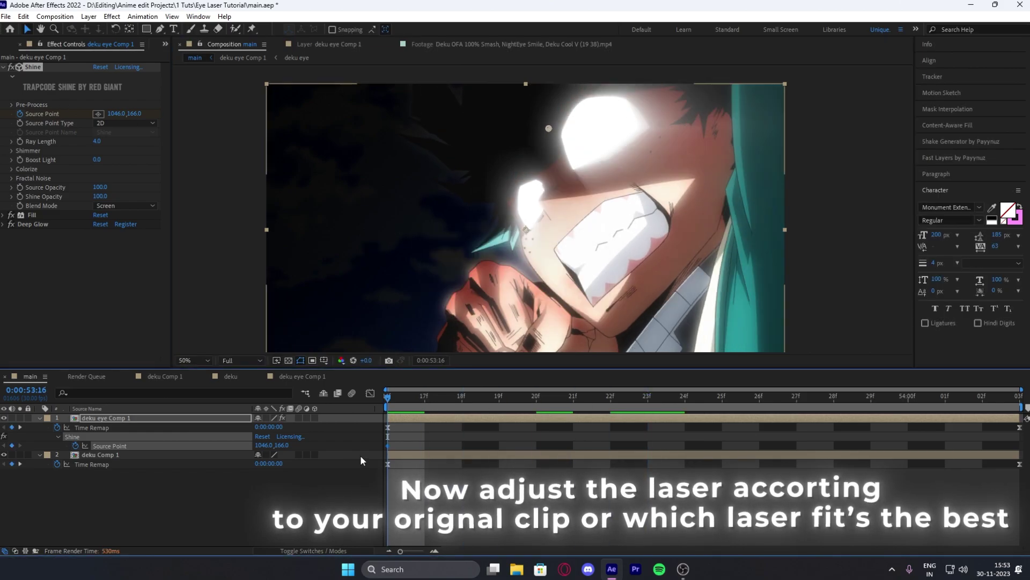
key("space")
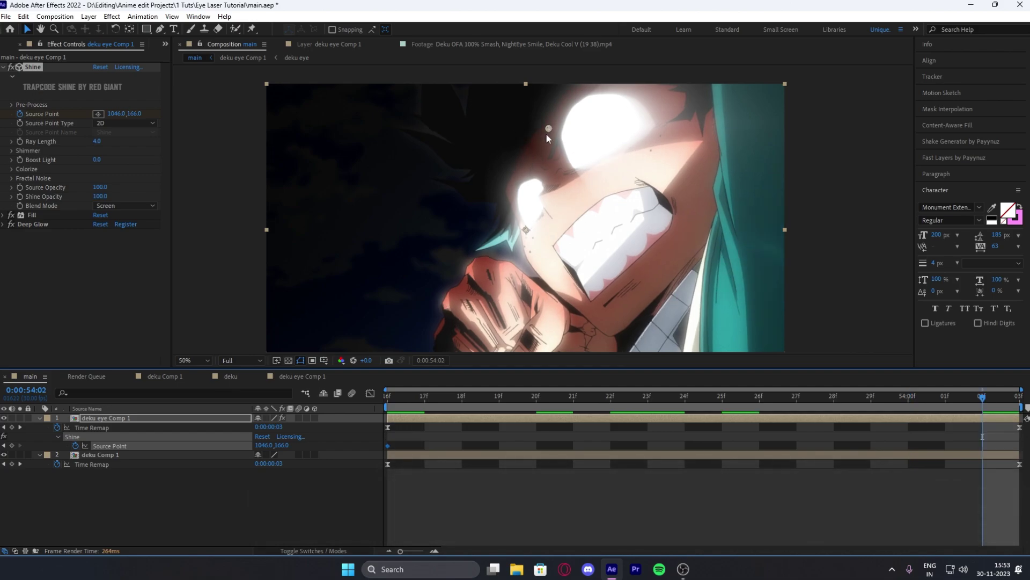
left_click_drag(549, 128, 578, 185)
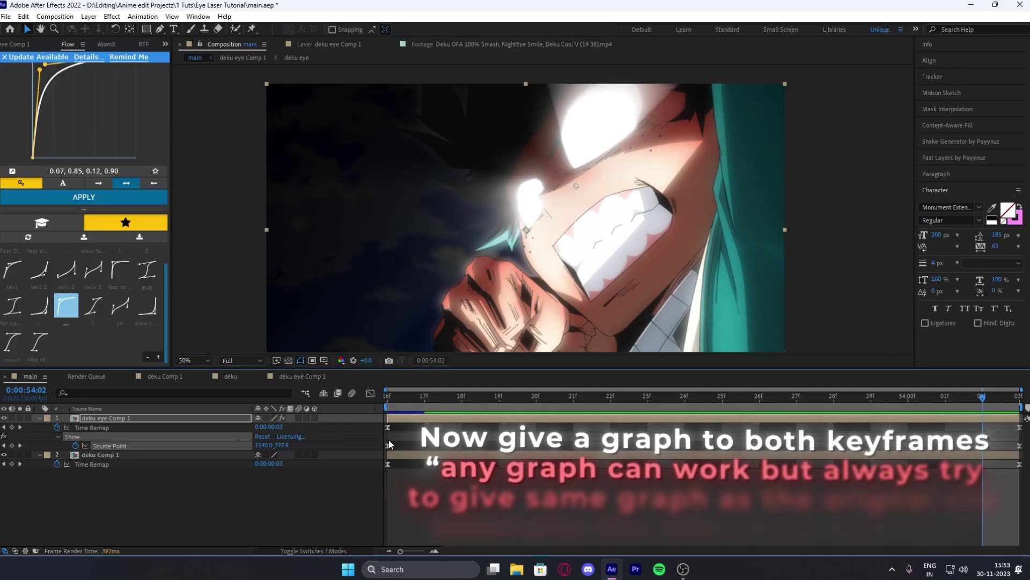
Step: Apply the 0.07, 0.85, 0.12, 0.90 Flow ease to both Source Point keyframes and check playback
left_click(389, 445)
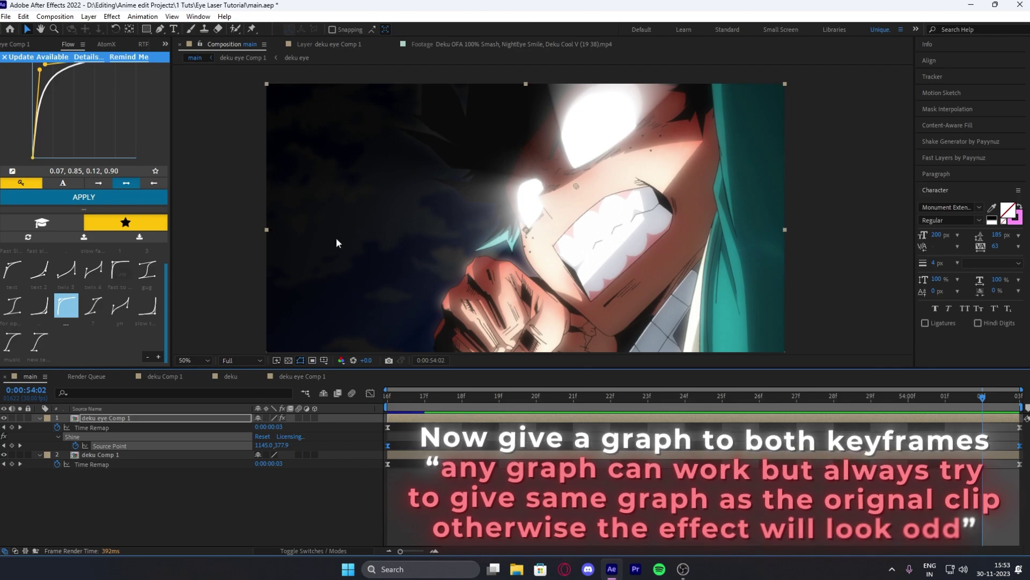
key("Home")
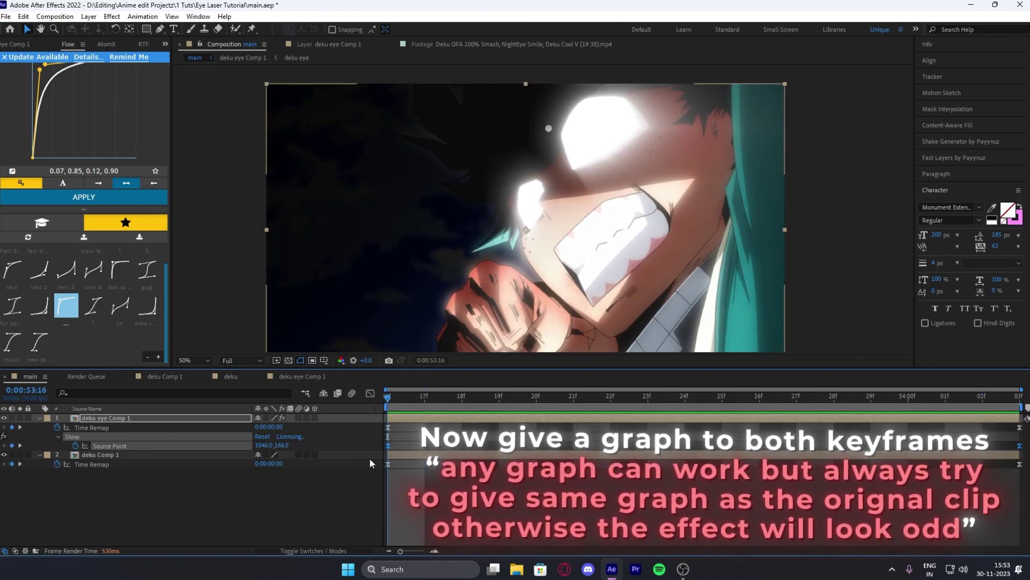
left_click(359, 464, "shift")
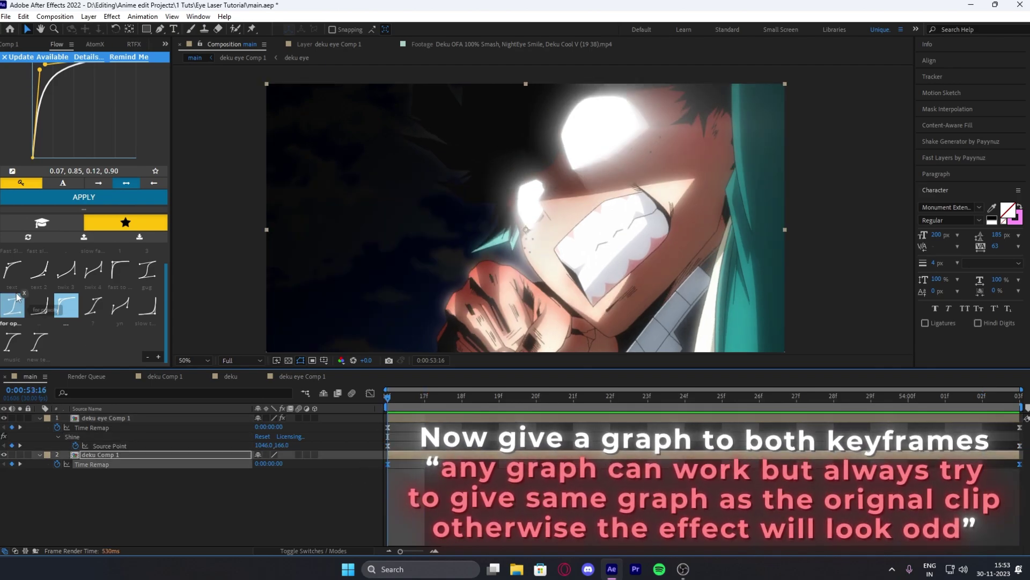
left_click(391, 439)
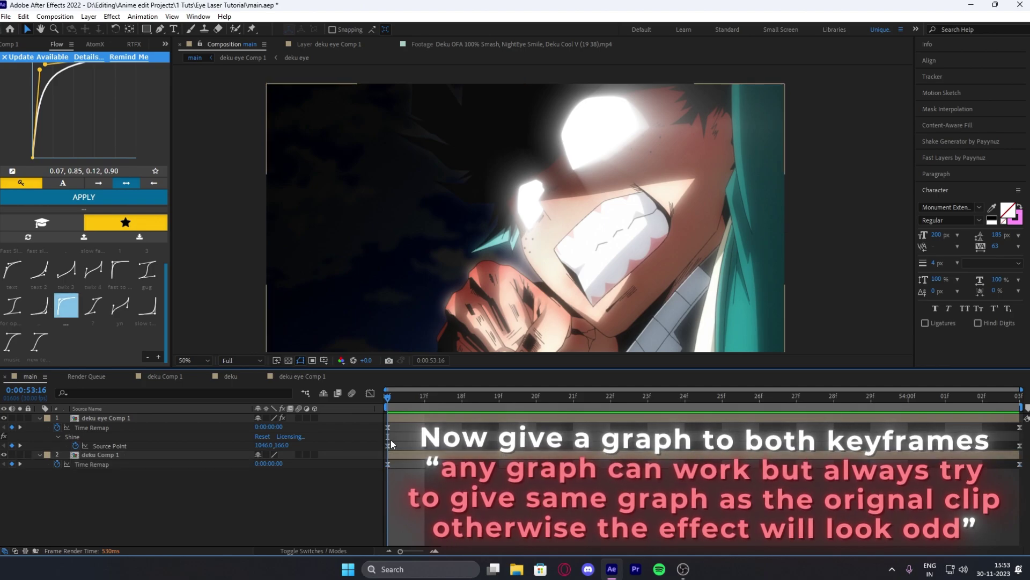
left_click_drag(391, 444, 1003, 447)
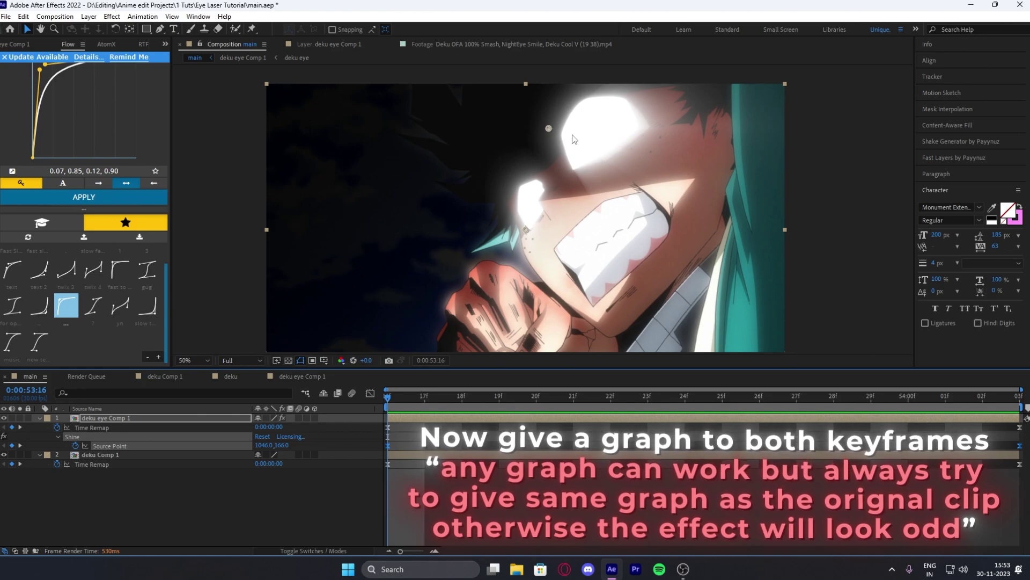
left_click(66, 305)
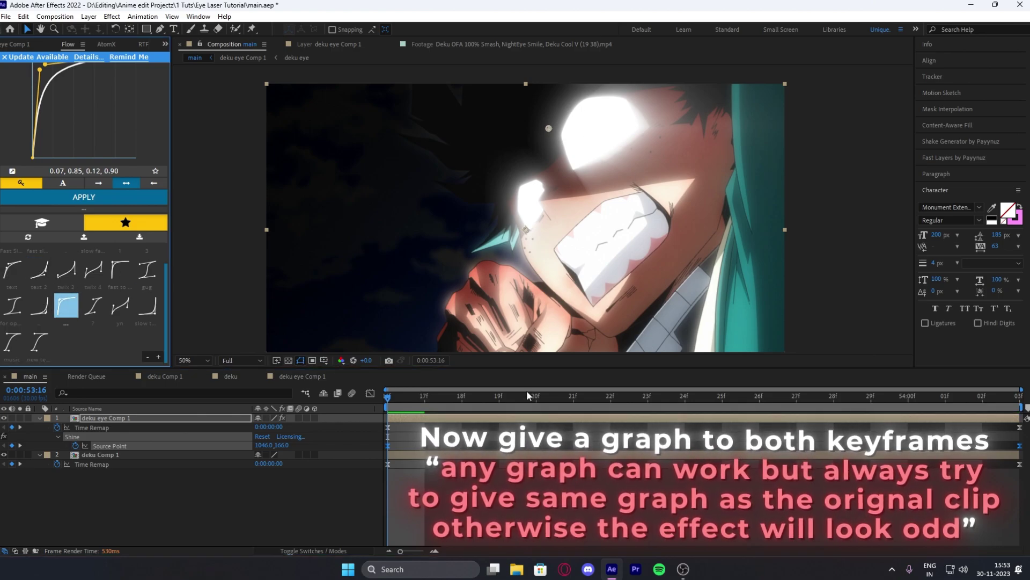
key("space")
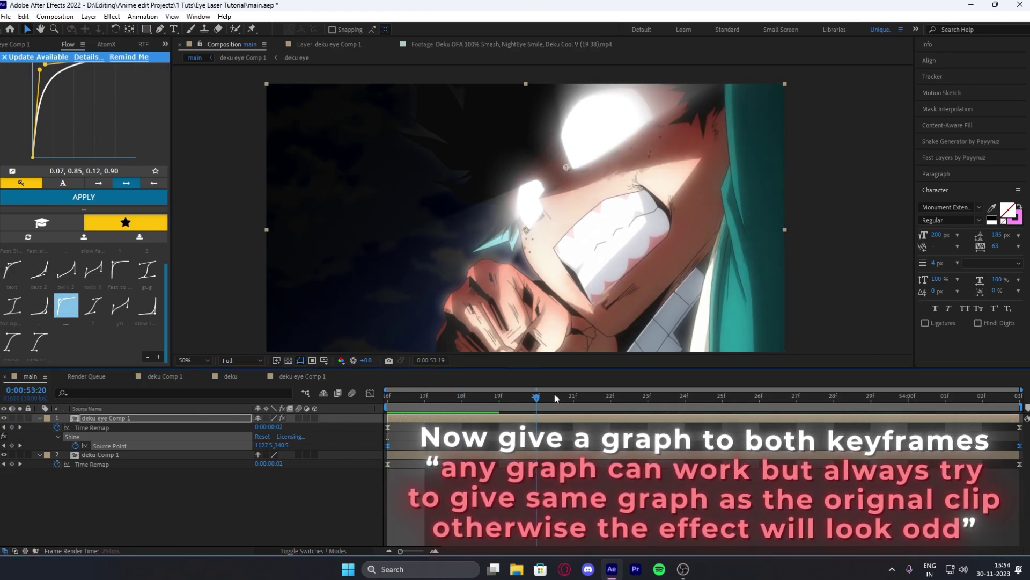
left_click(646, 400)
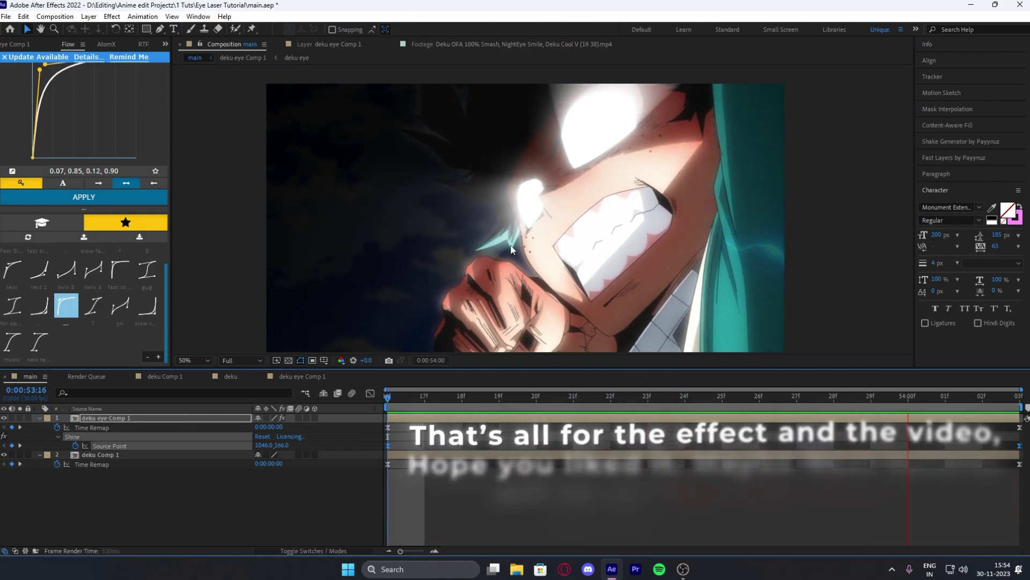
Step: Stop the preview at 53:19, then reopen the layer's Effect Controls with Deep Glow selected
key("space")
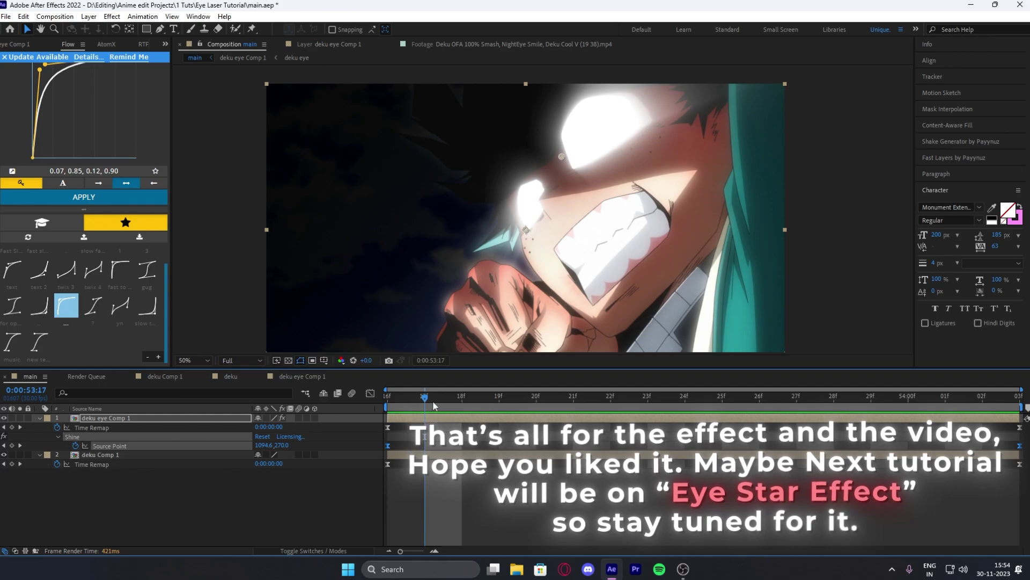
left_click_drag(433, 401, 499, 397)
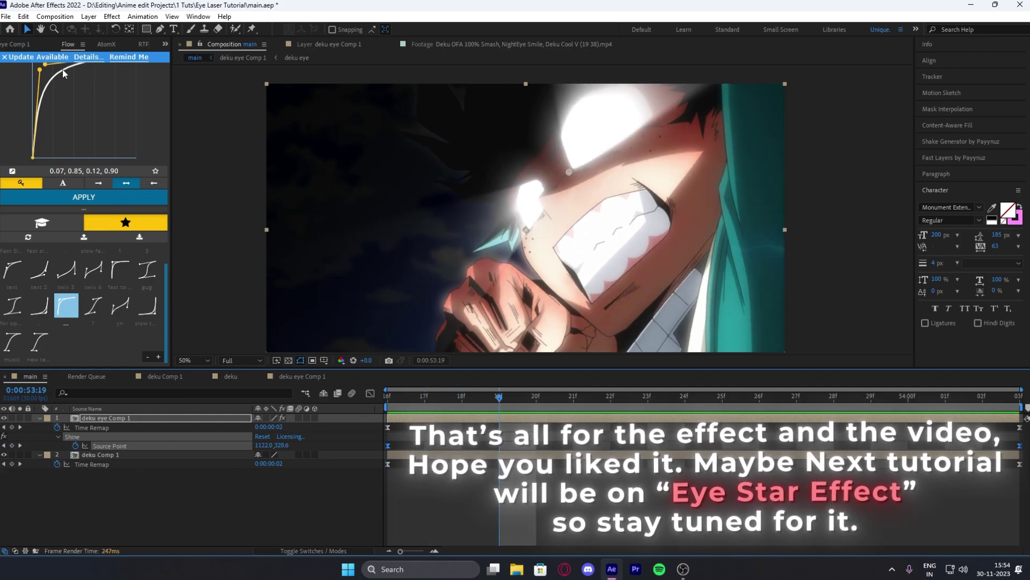
key("F3")
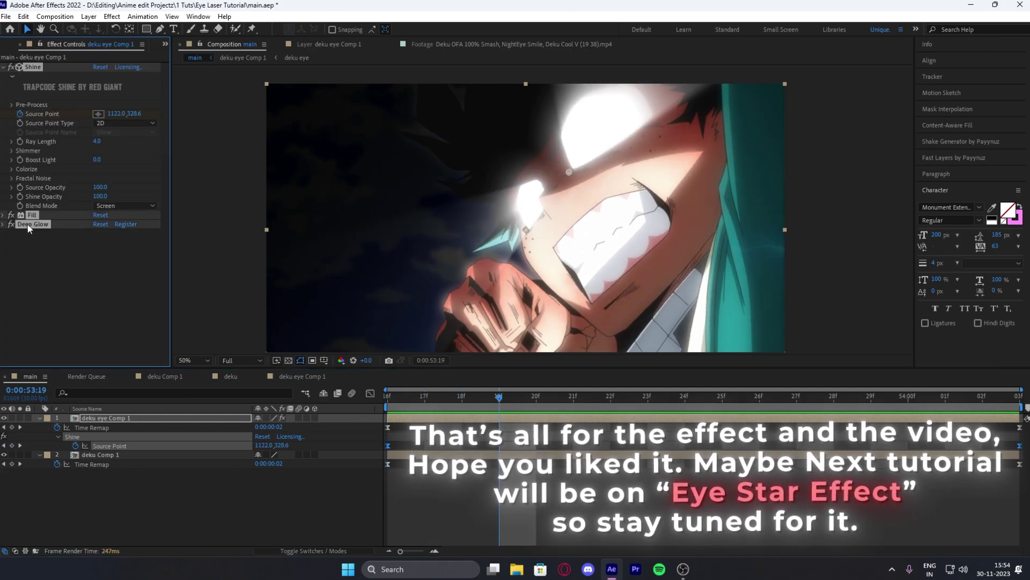
left_click(68, 257)
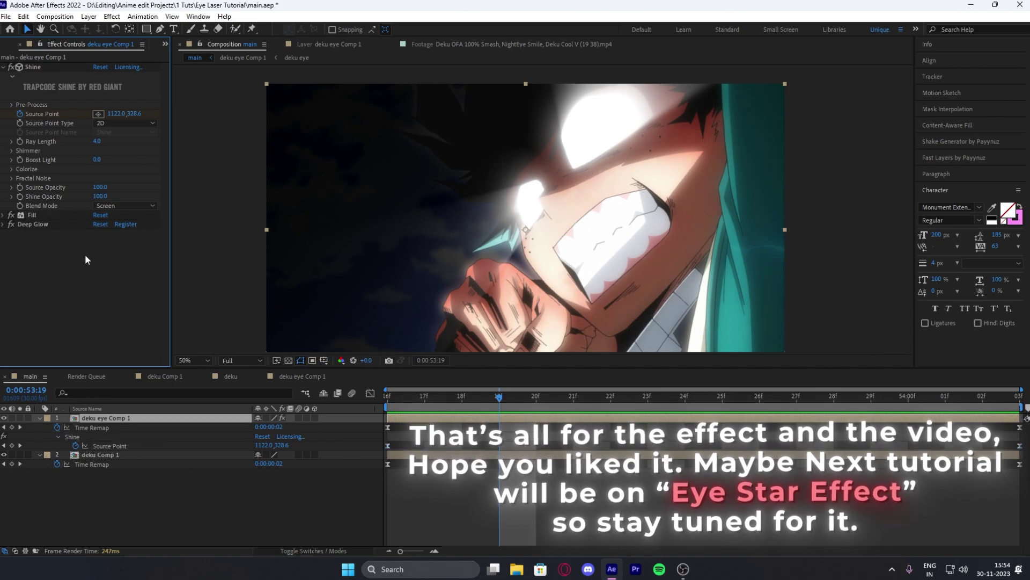
left_click(24, 226)
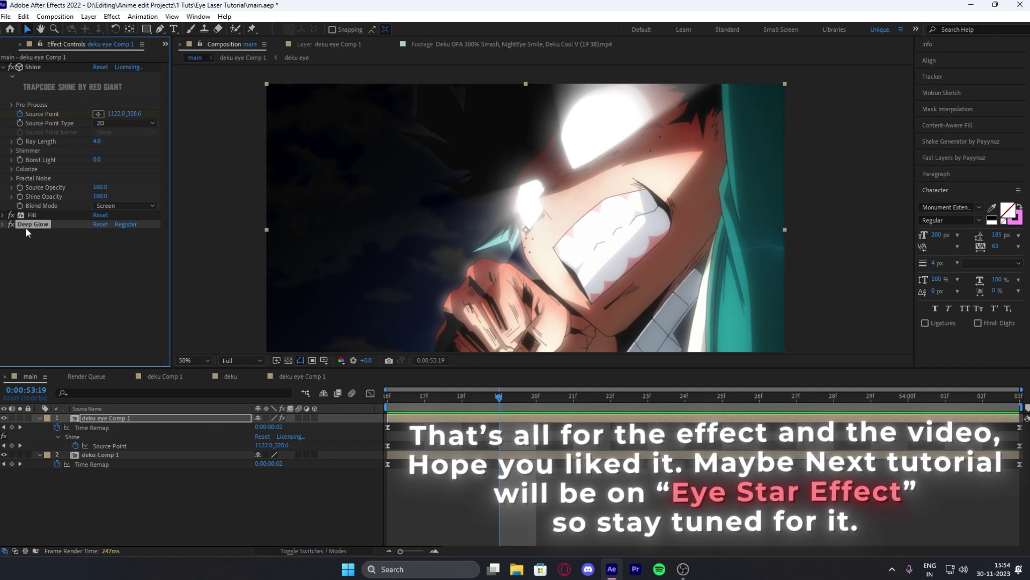